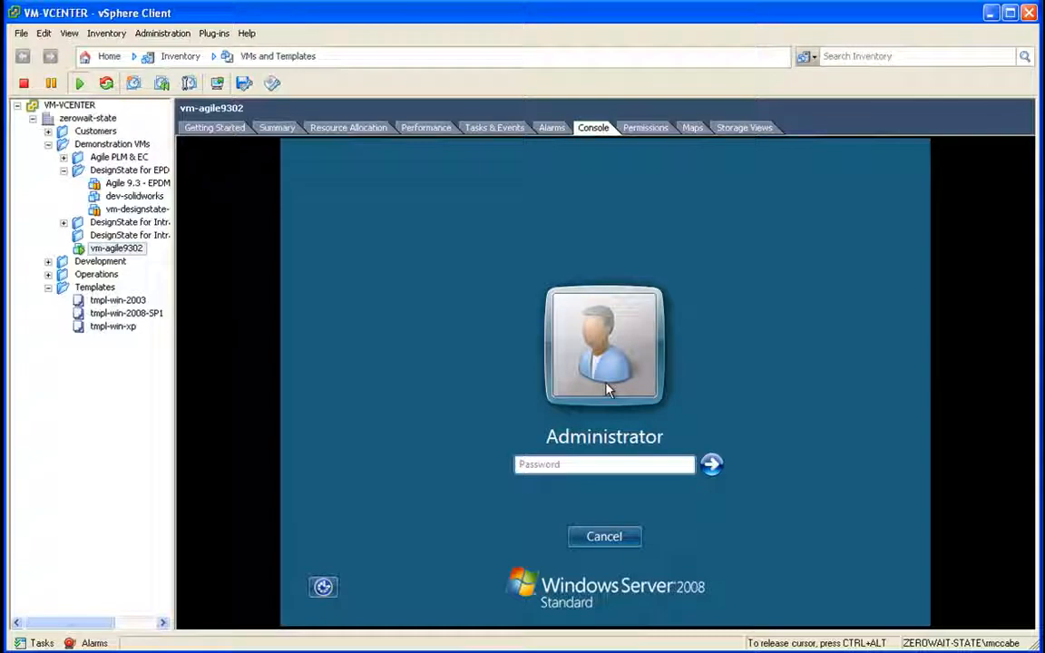
Step: Log in to the Windows Server 2008 VM as Administrator with the account password
text(****)
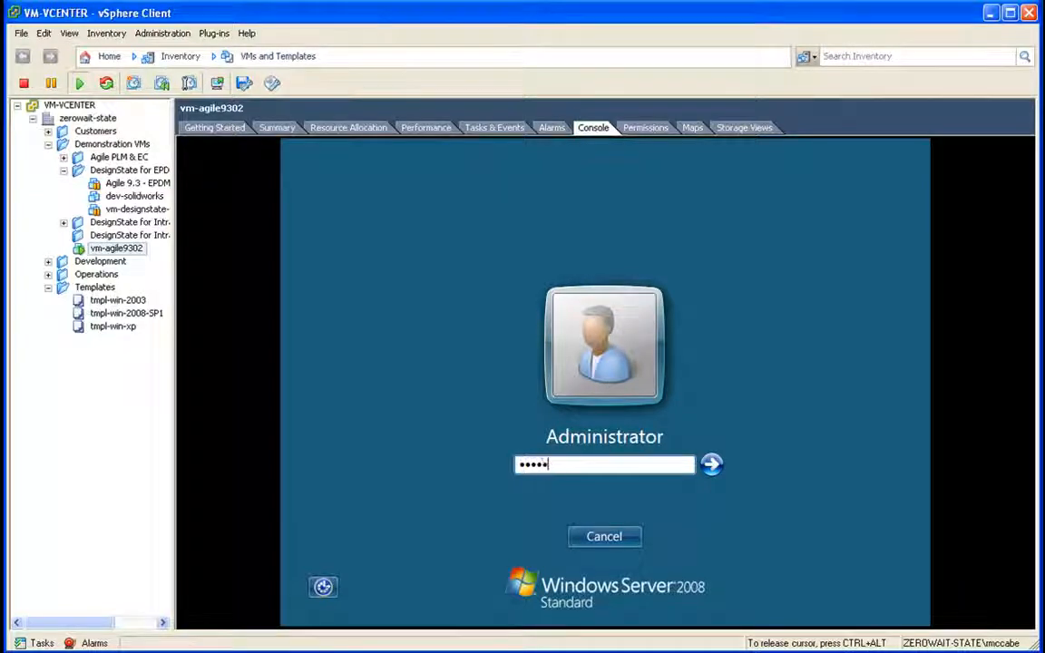
text(****)
key(Return)
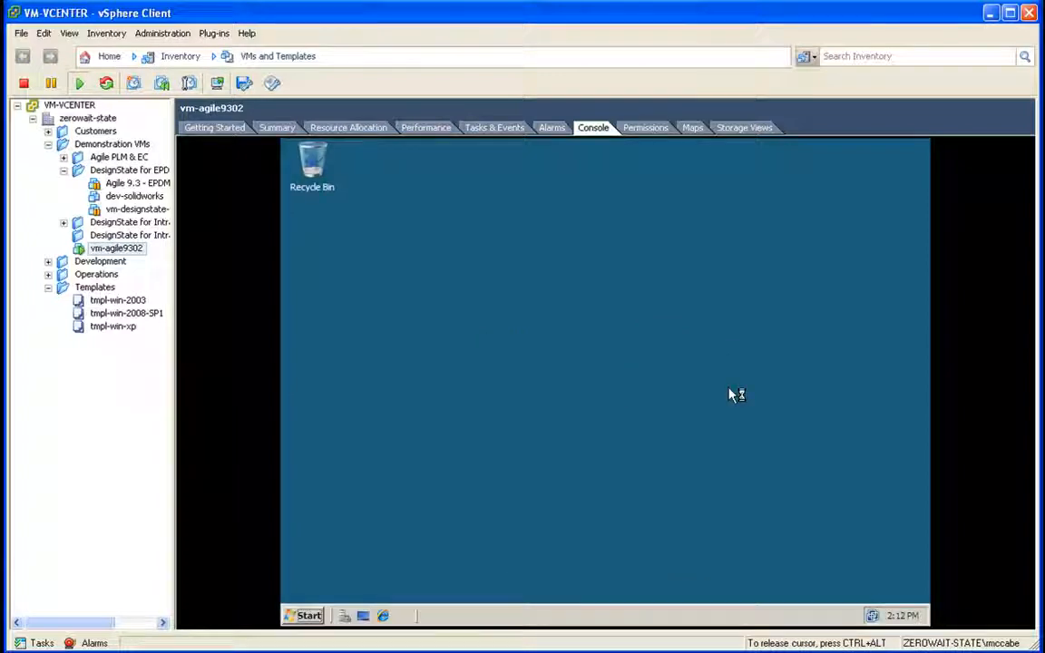
Step: Browse data (E:) > _INSTALLERS_ > oas_installers_32bit > oas_installers > soa_windows_x86_101310_disk1_of_1 > install
right_click(310, 615)
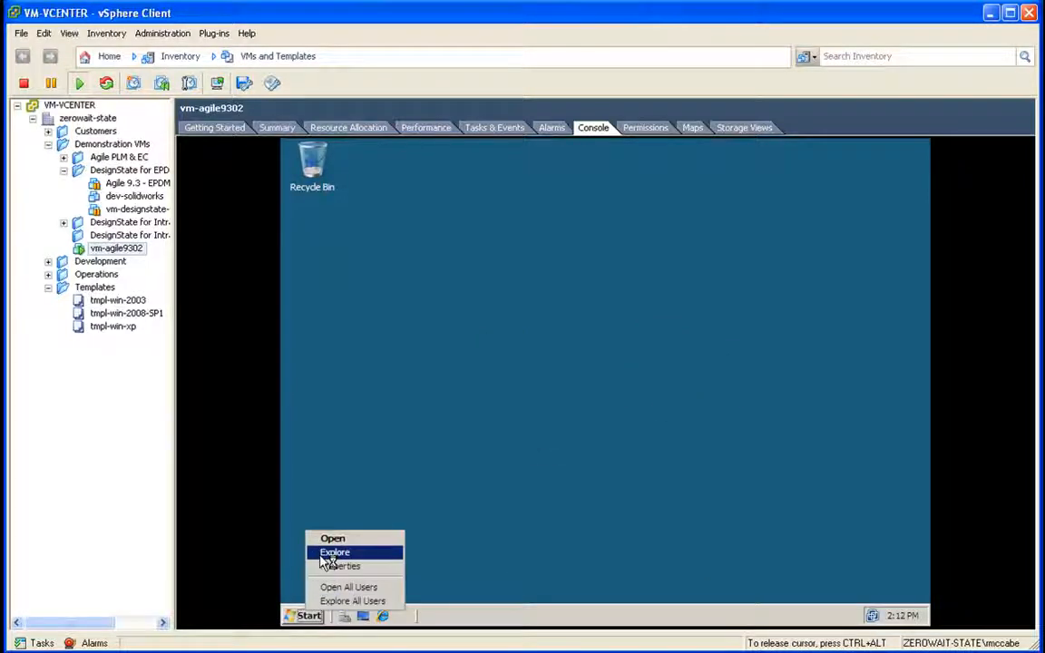
click(325, 552)
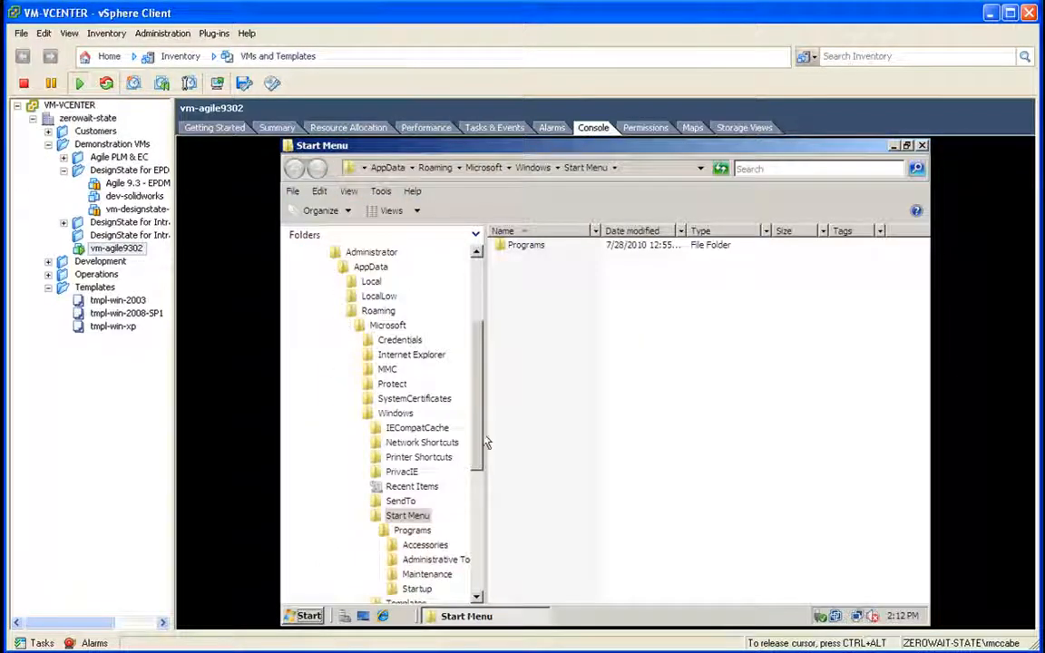
drag(481, 469, 481, 587)
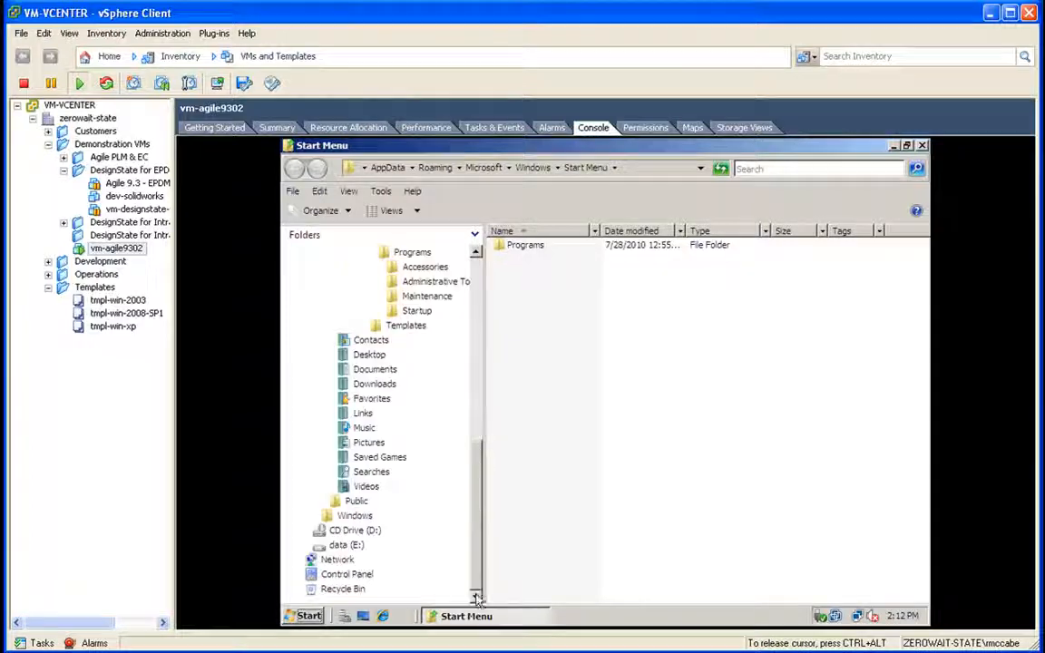
click(346, 544)
double_click(536, 245)
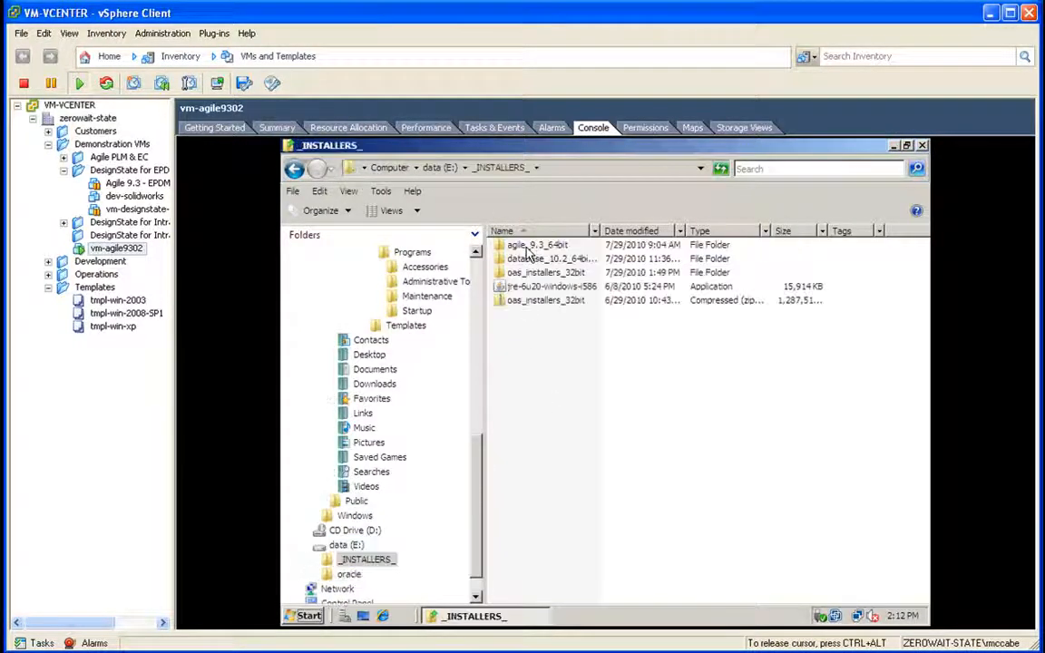
click(521, 274)
double_click(521, 275)
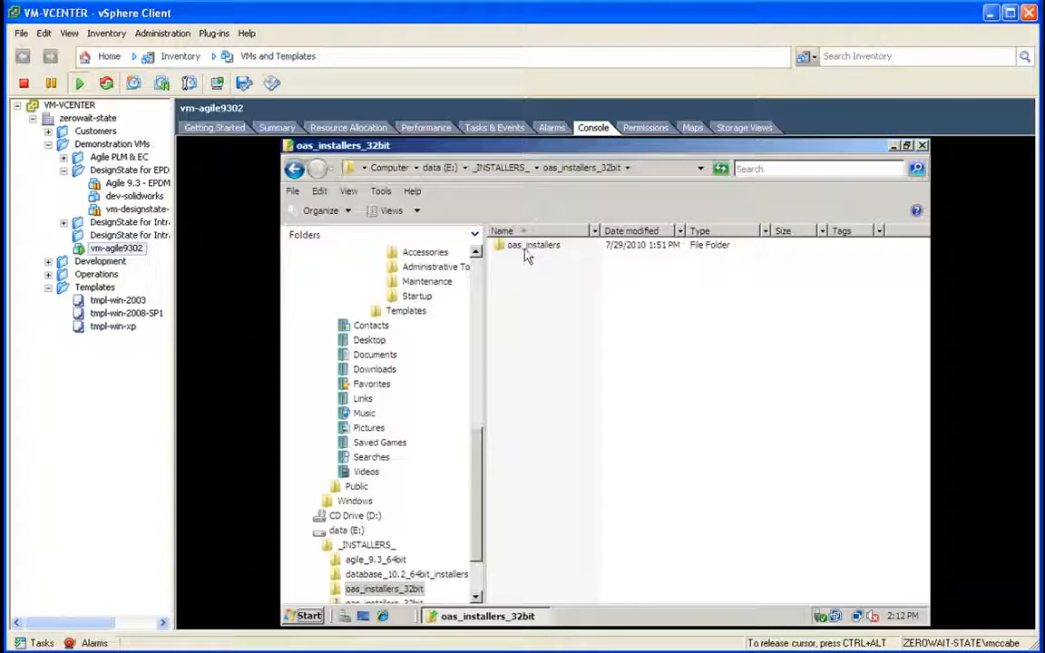
click(530, 246)
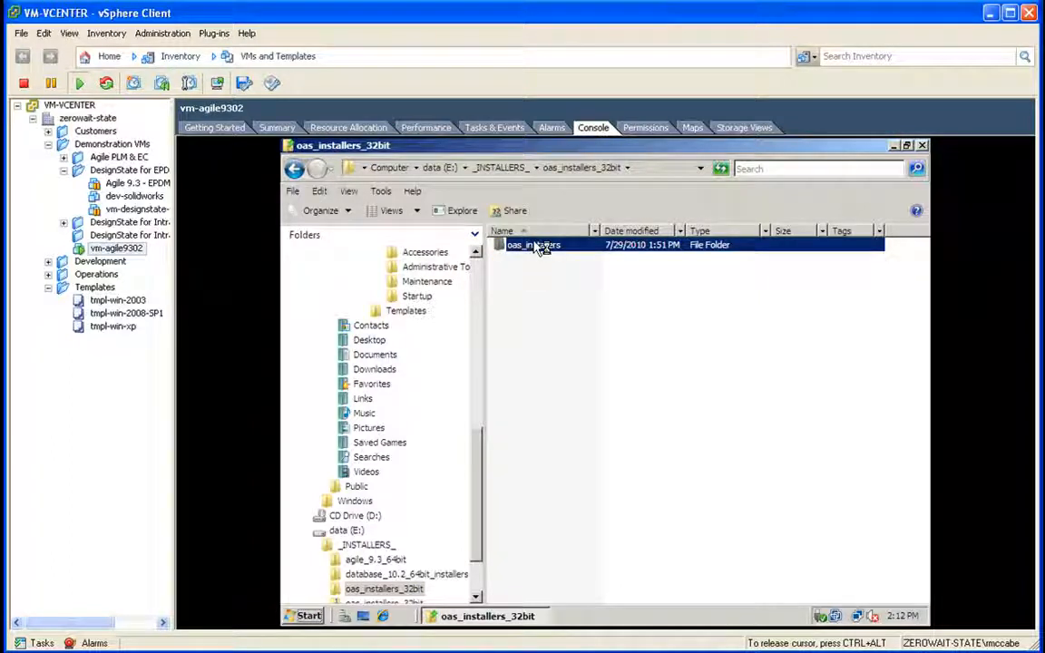
key(Return)
double_click(513, 246)
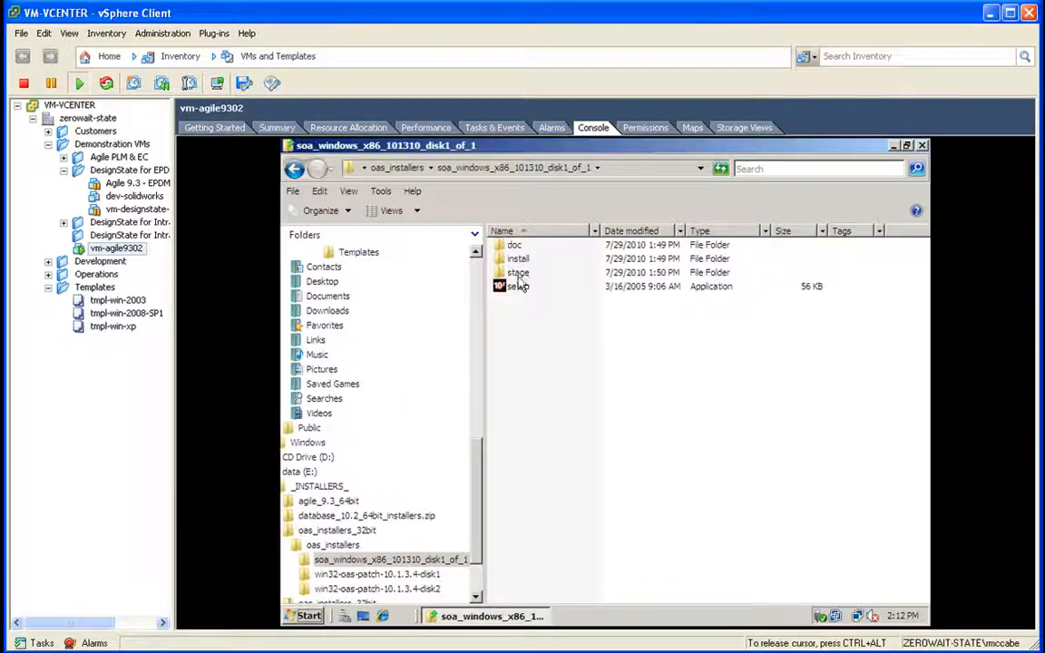
double_click(518, 258)
Step: Append 6.0 to oraparam's windows=5.0,5.1,5.2 line, save it, and return to soa_windows_x86_101310_disk1_of_1
double_click(521, 397)
scroll(522, 452, down, 2)
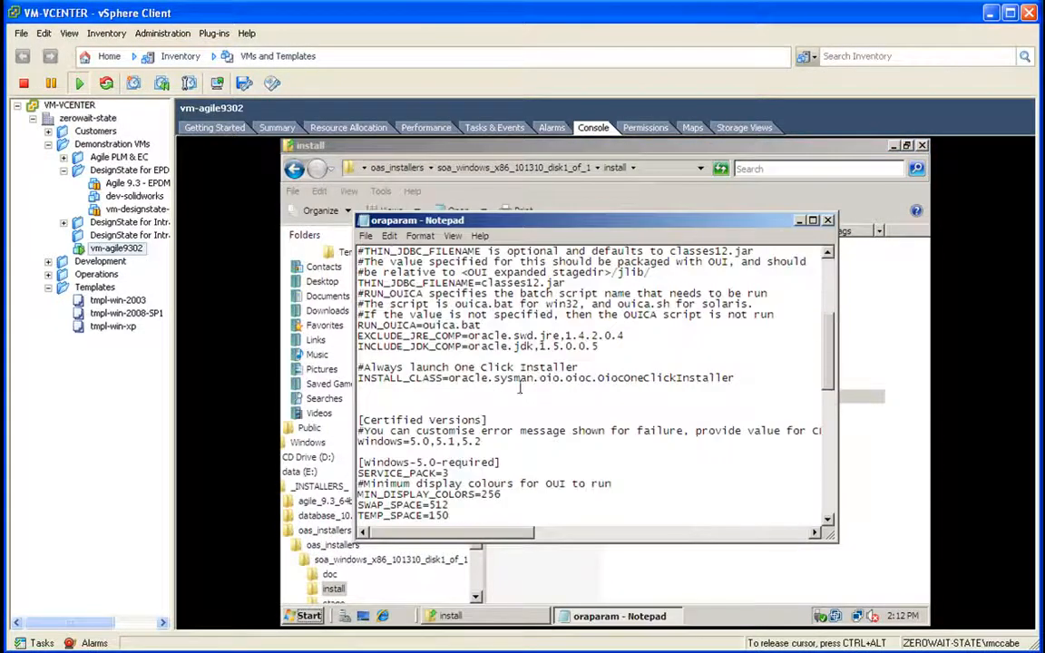
click(486, 440)
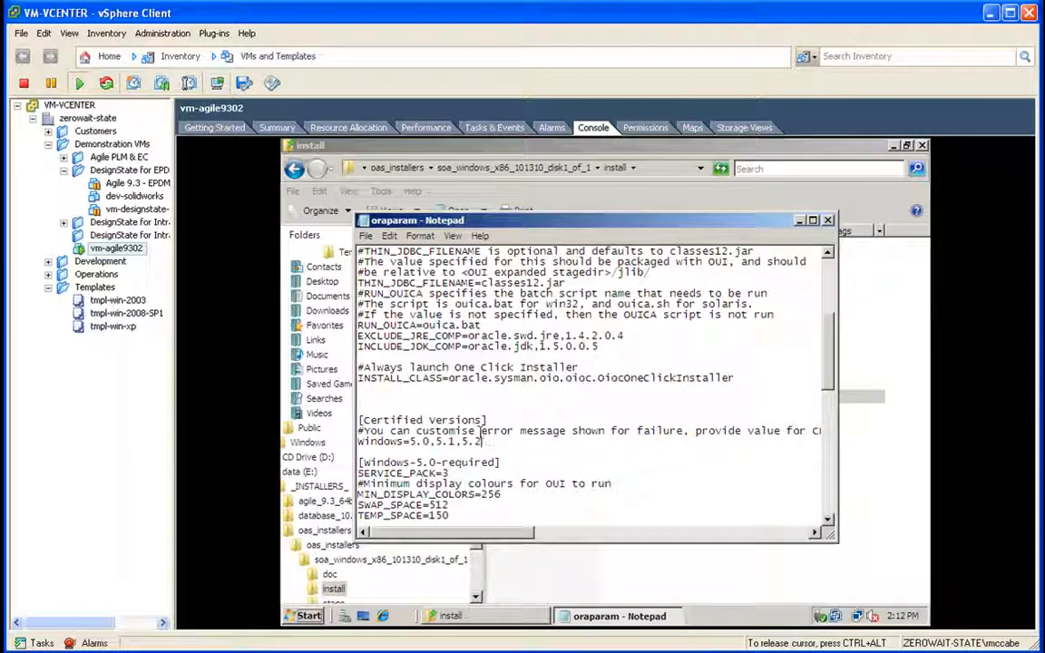
click(827, 221)
click(597, 395)
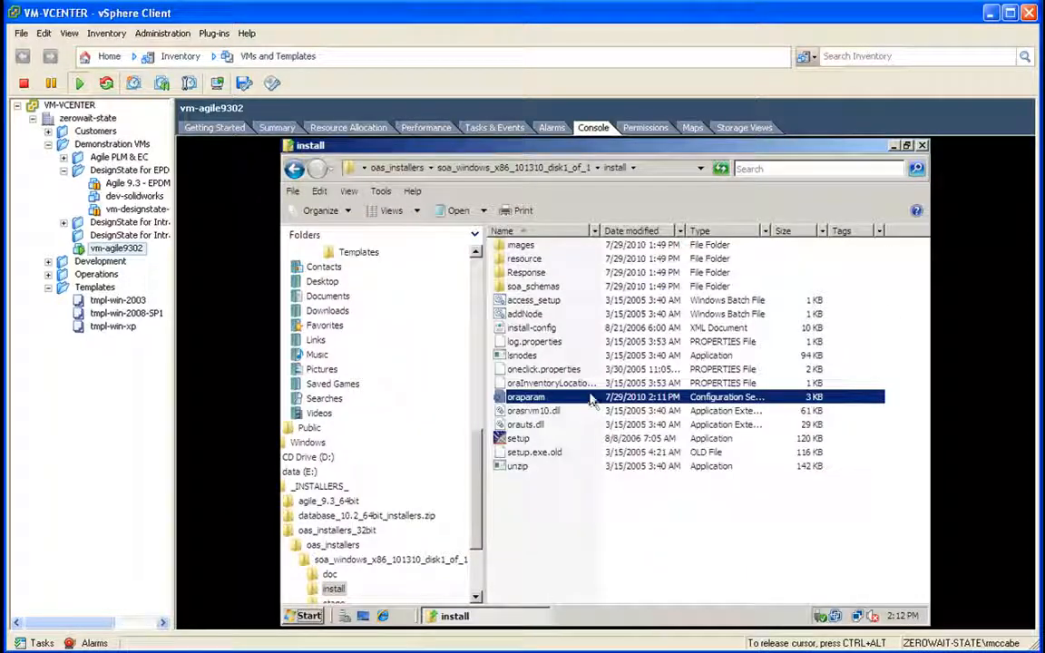
click(540, 171)
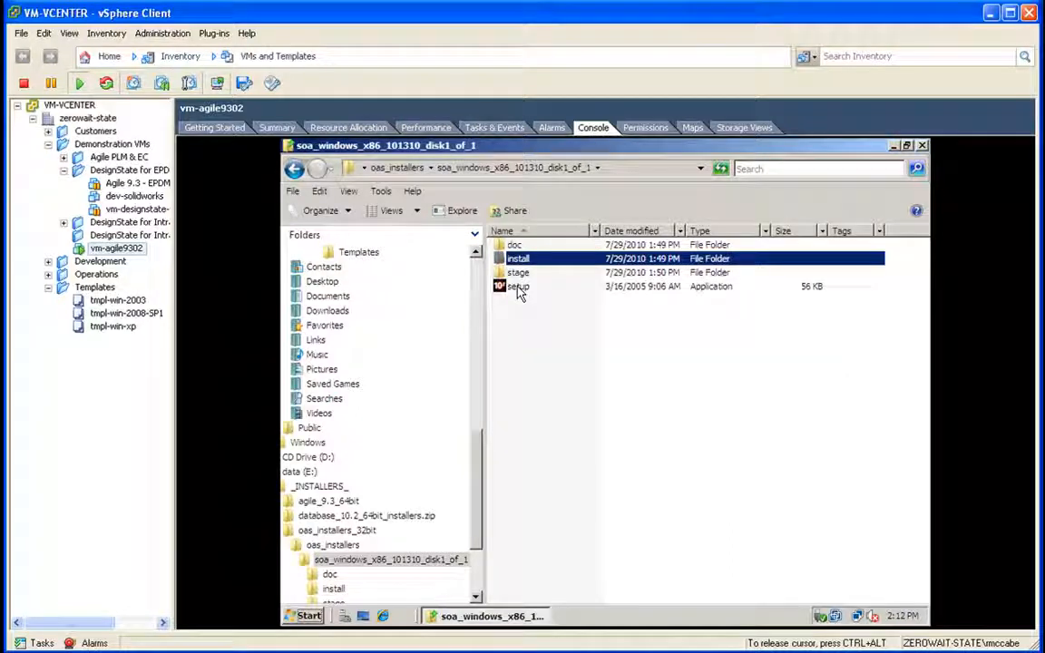
Step: Run setup as an Advanced Install into E:\oracle\product\10.1.3.1\OracleAS_1, accepting both warnings
double_click(518, 287)
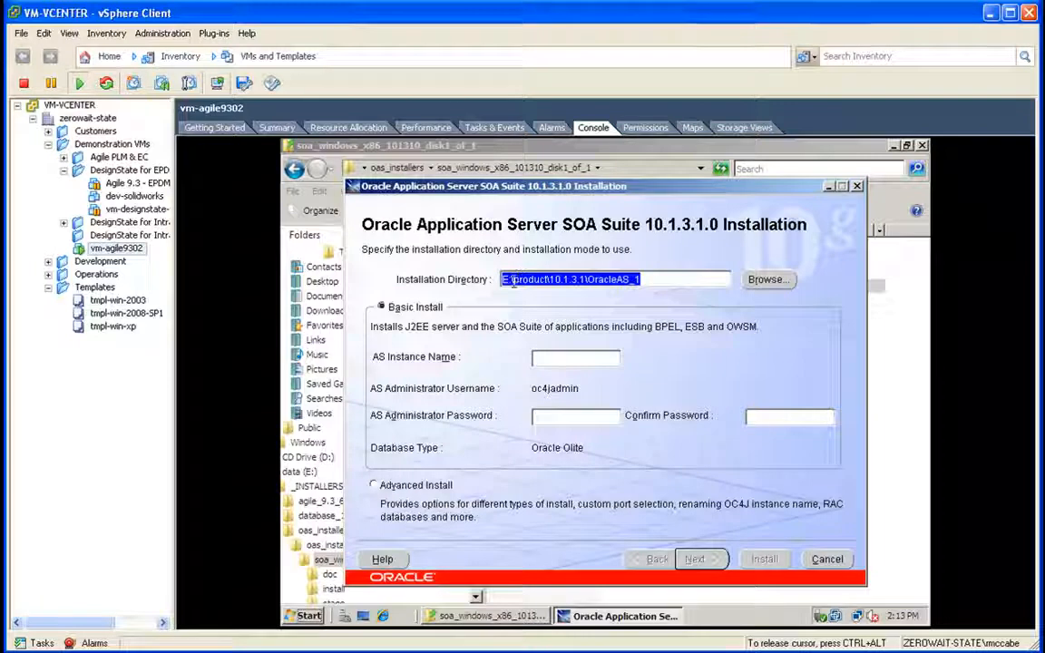
click(513, 282)
text(oracle\)
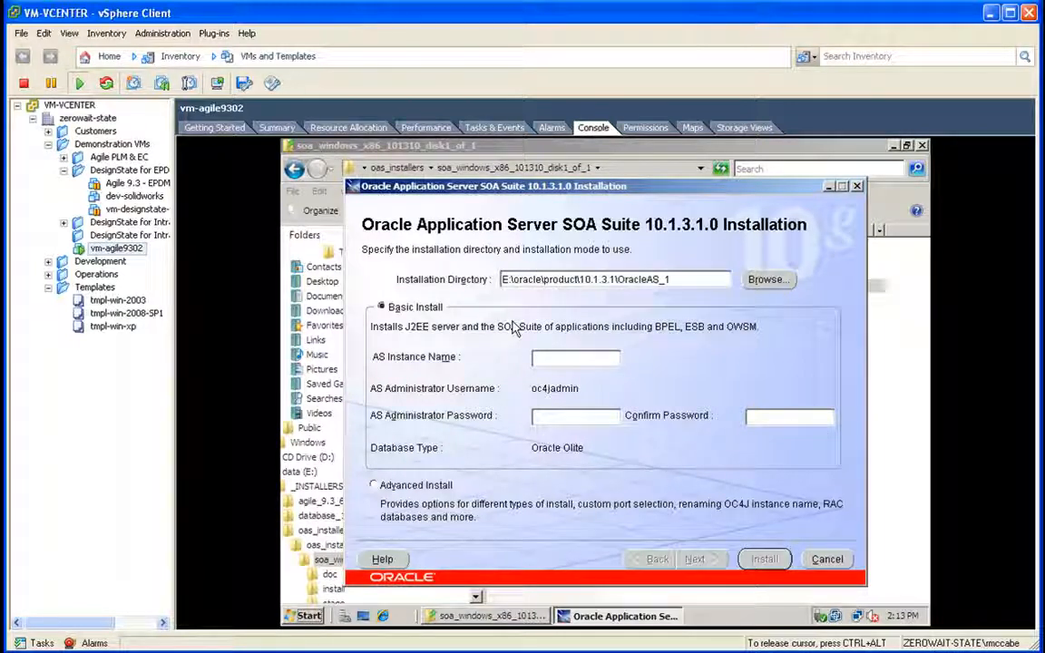
click(377, 485)
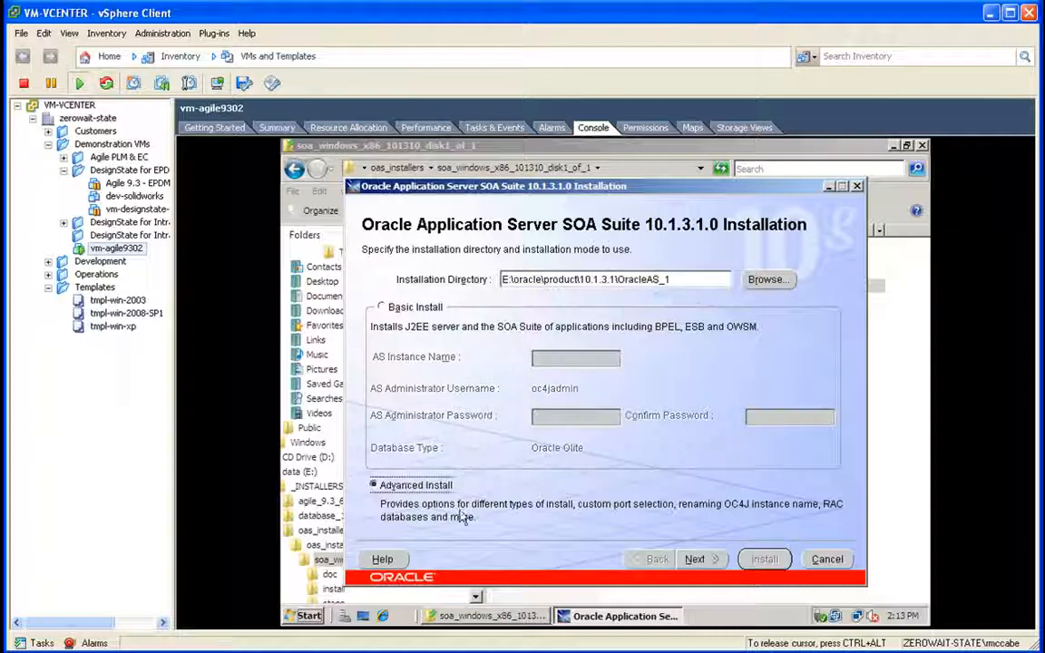
click(703, 559)
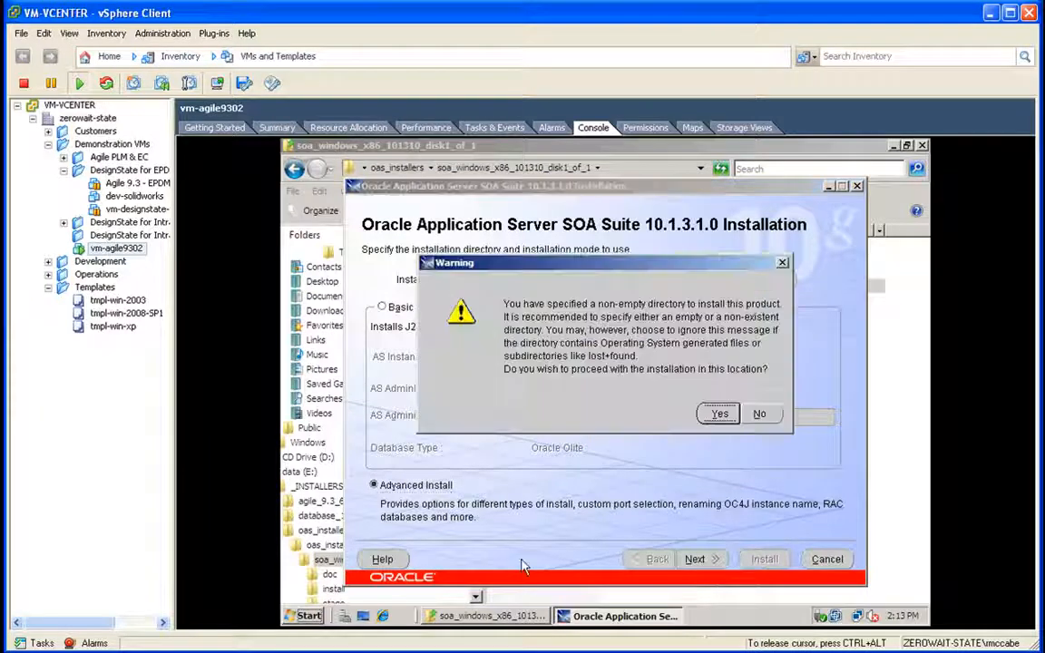
click(717, 414)
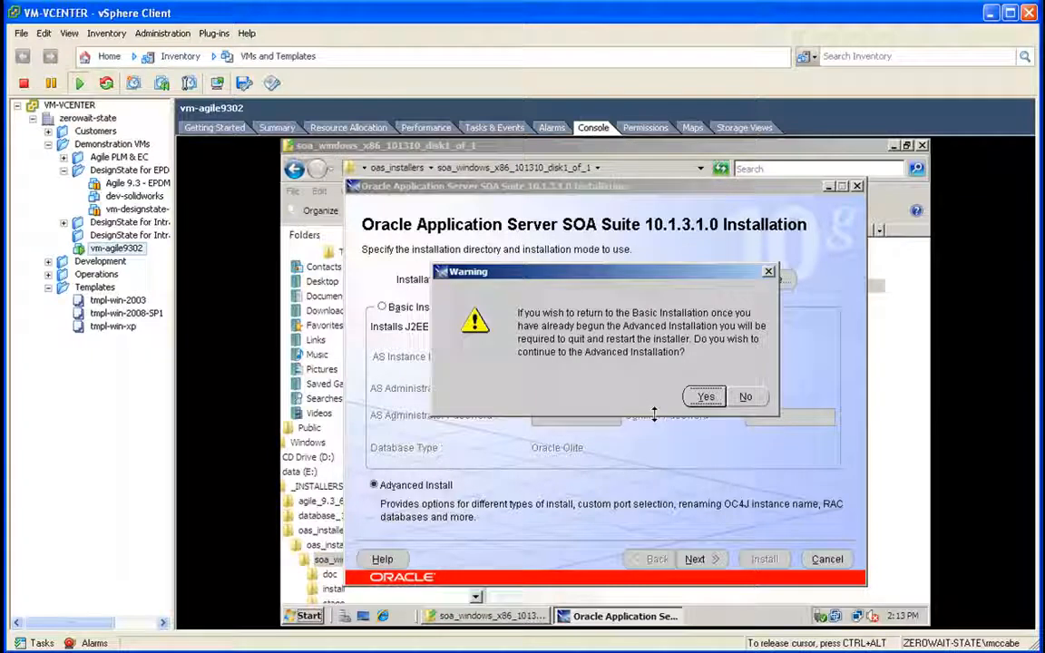
click(705, 397)
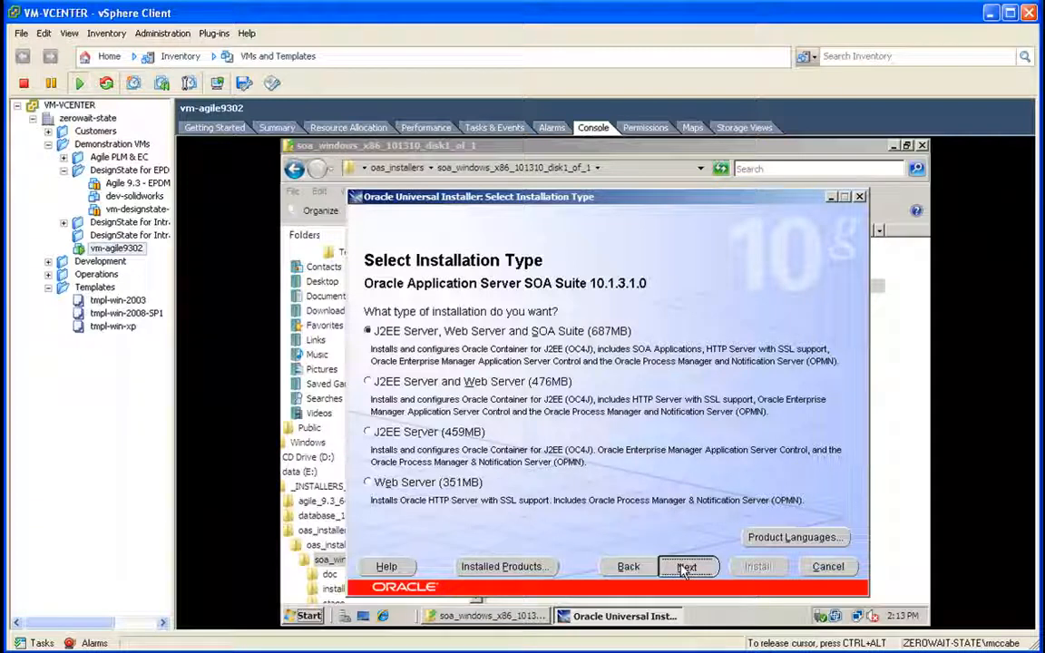
Step: Choose J2EE Server and Web Server (476MB) and keep automatic port configuration
click(479, 382)
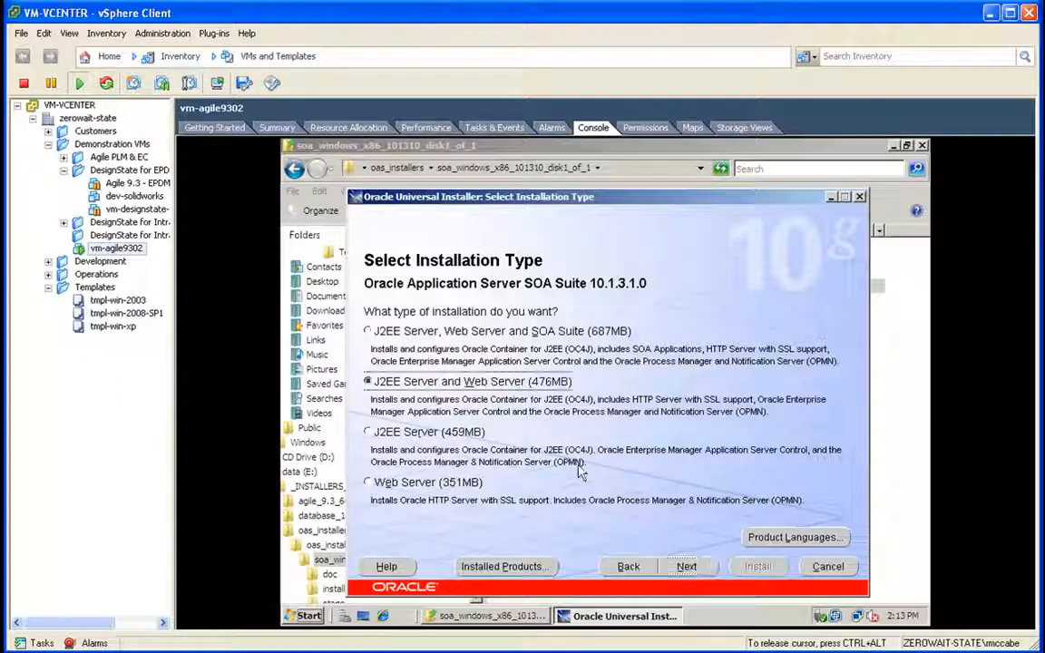
click(684, 570)
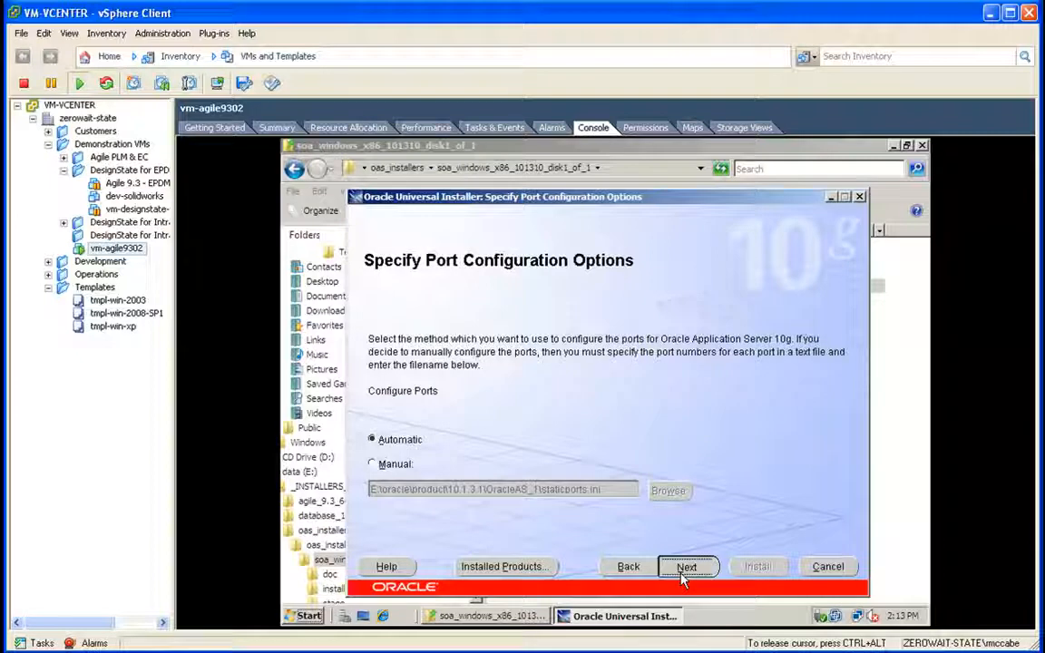
click(685, 567)
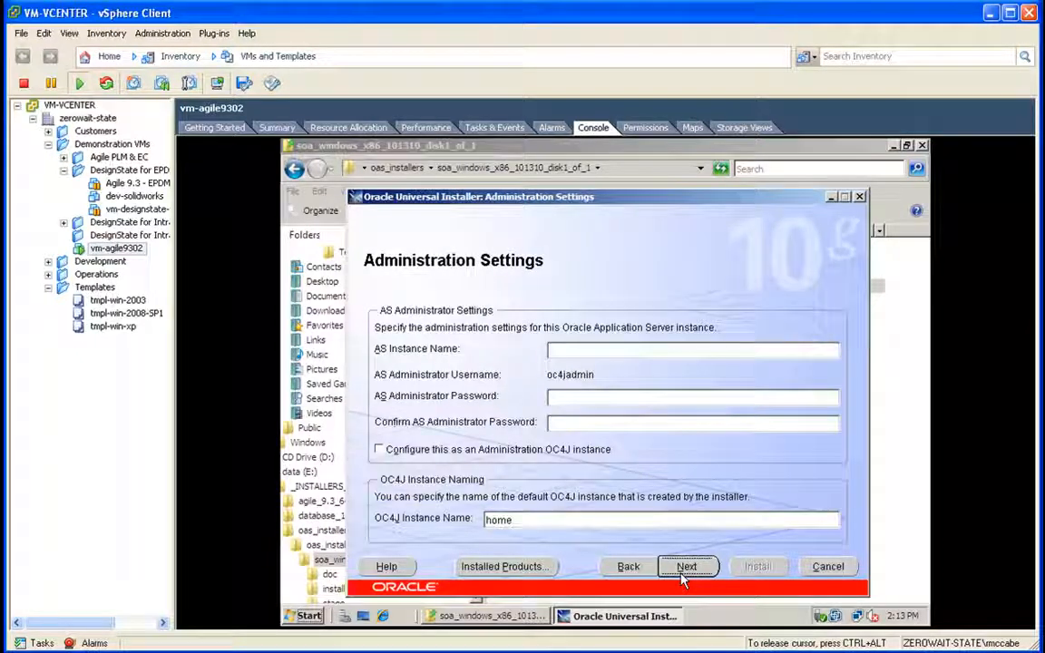
Step: Name the instance admin, enter and confirm the administrator password, and enable Administration OC4J instance
click(584, 353)
text(admin)
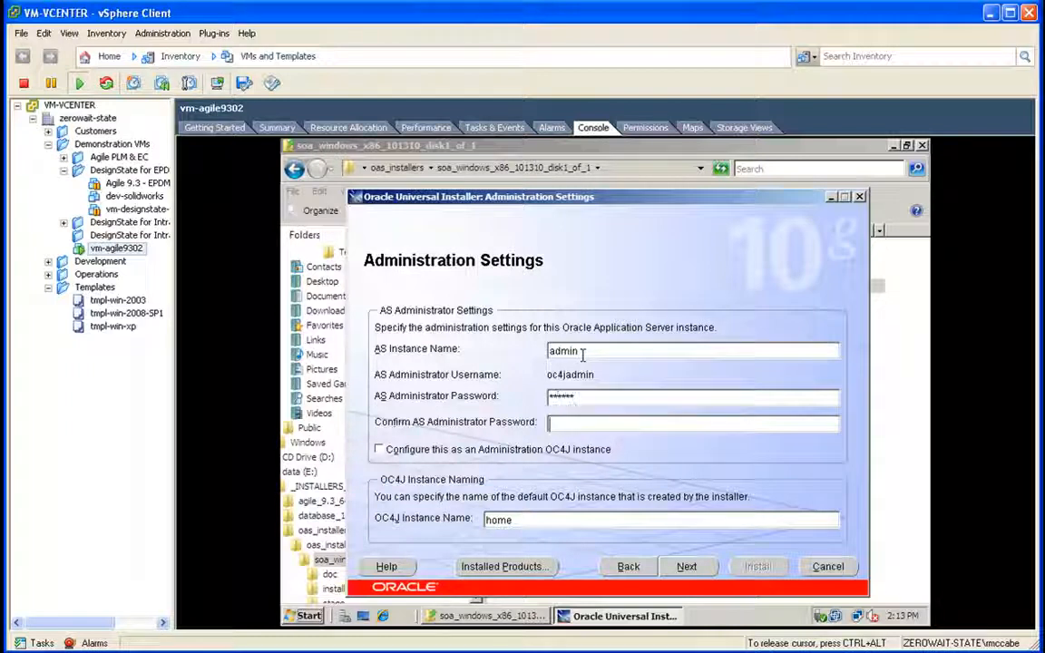
text(1)
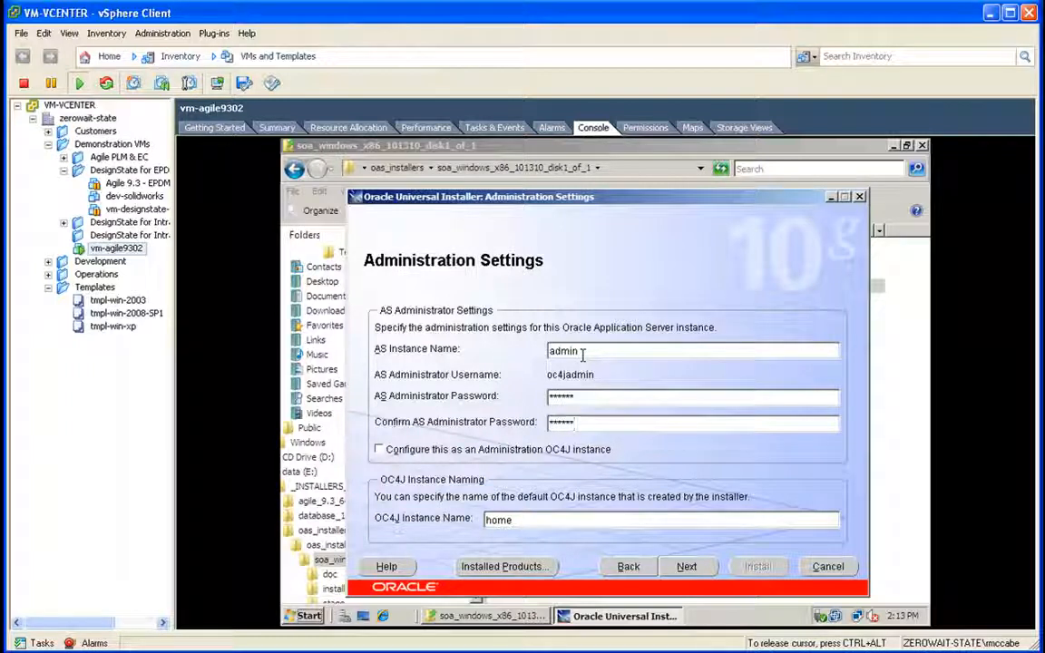
click(518, 452)
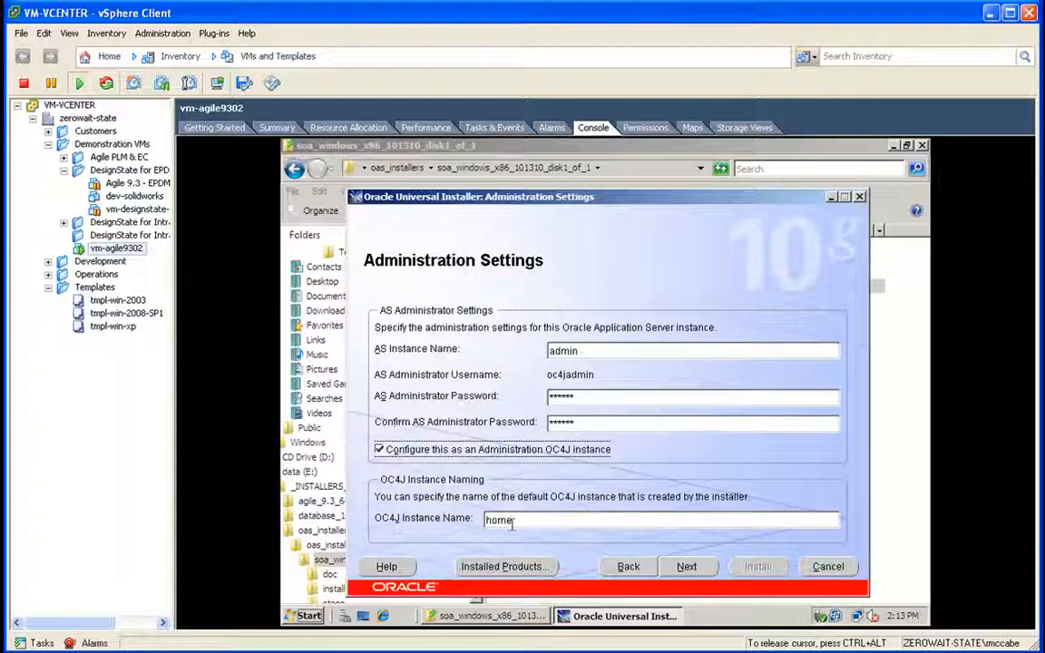
click(276, 127)
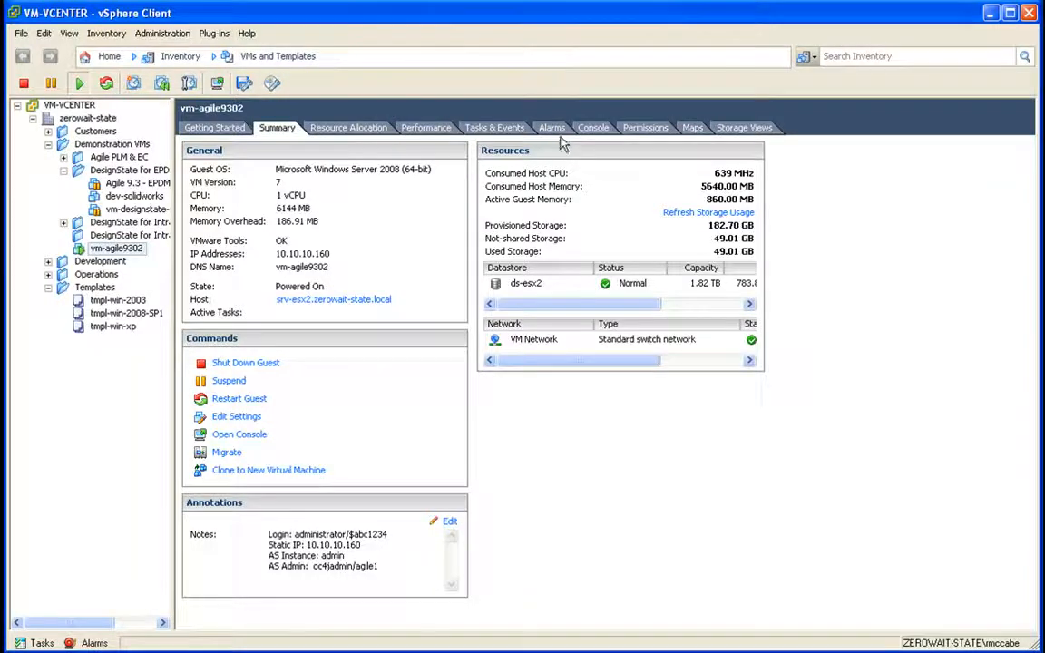
click(588, 128)
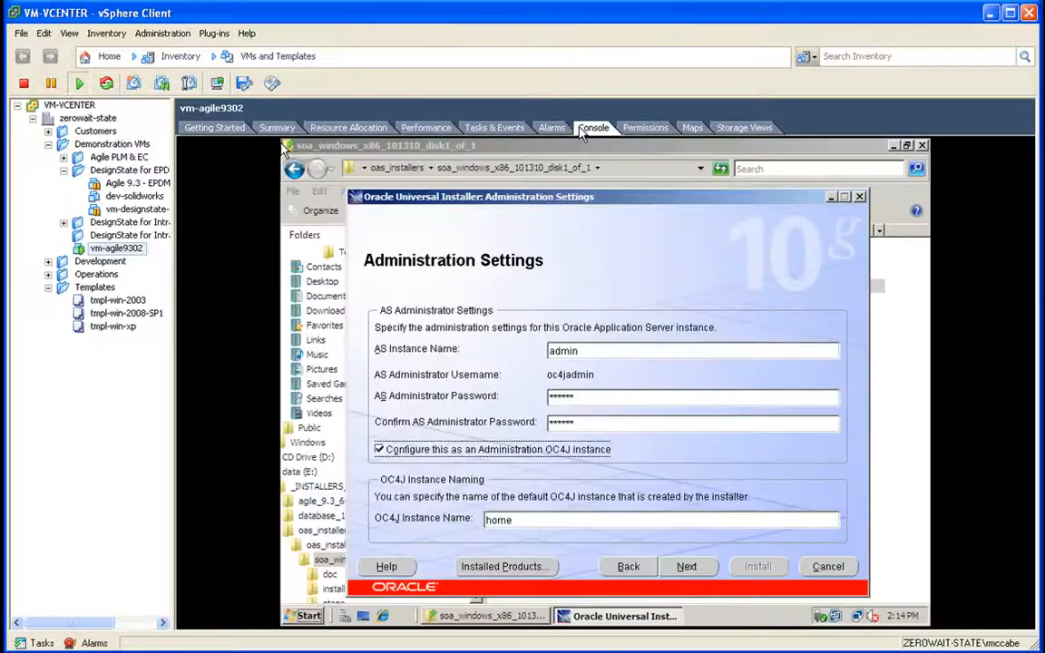
Step: Pass Administration Settings and Cluster Topology, then install SOA Suite 10.1.3.1
click(685, 572)
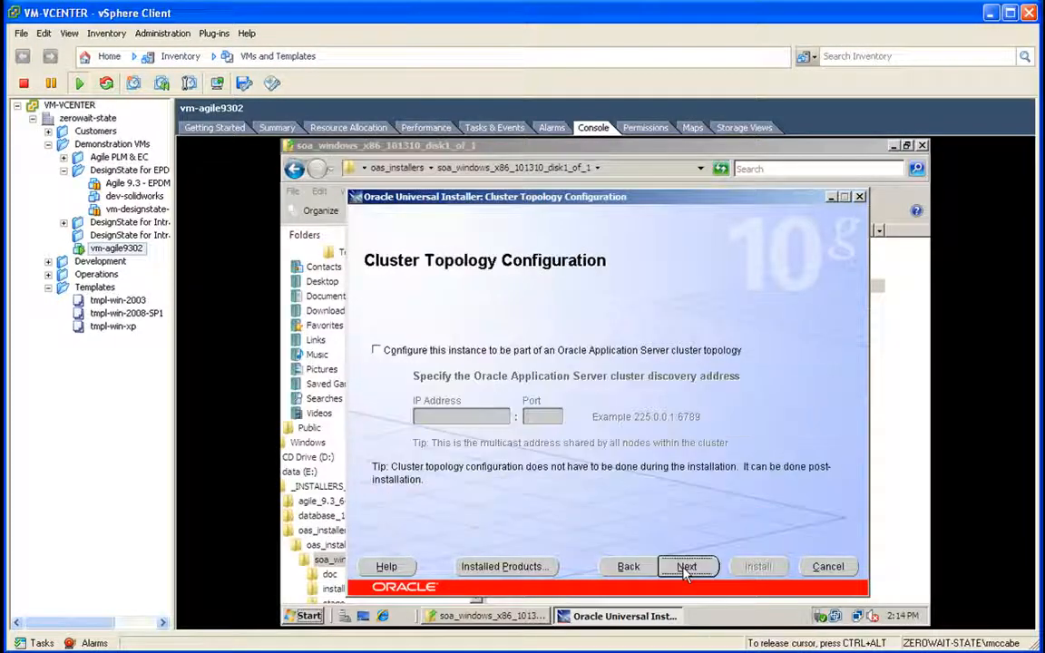
click(686, 568)
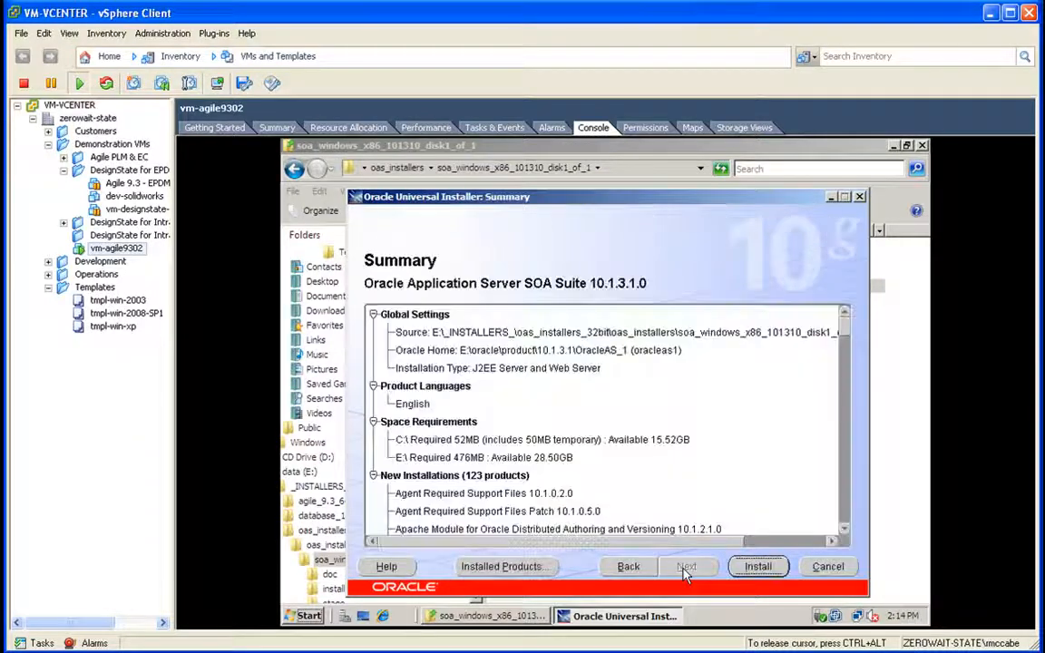
click(758, 567)
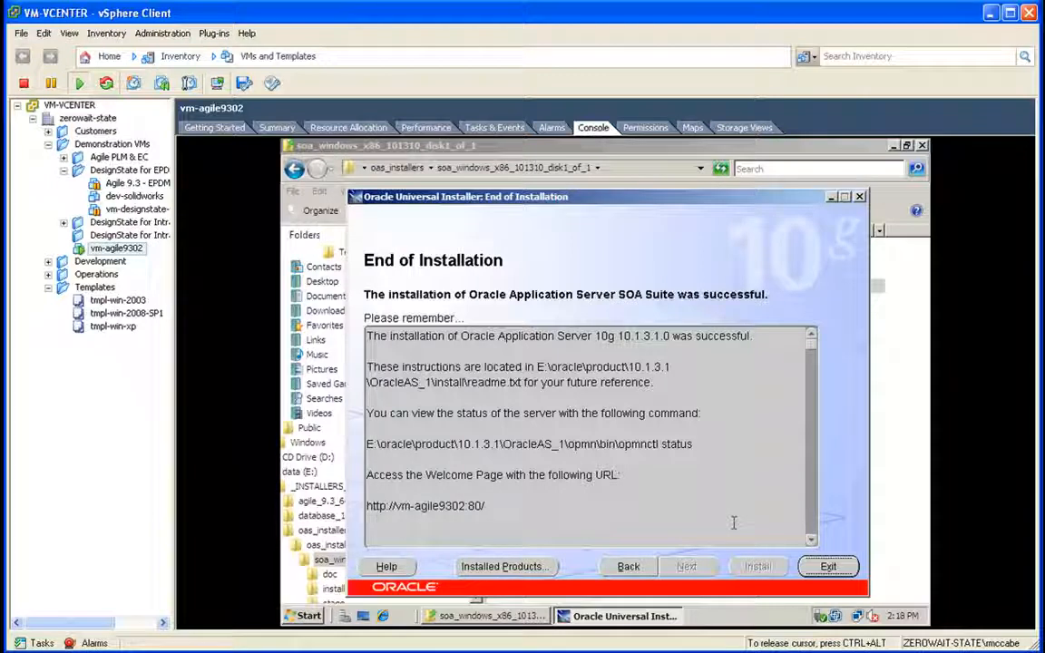
Step: Exit the finished installer and go back up to the oas_installers folder
click(828, 567)
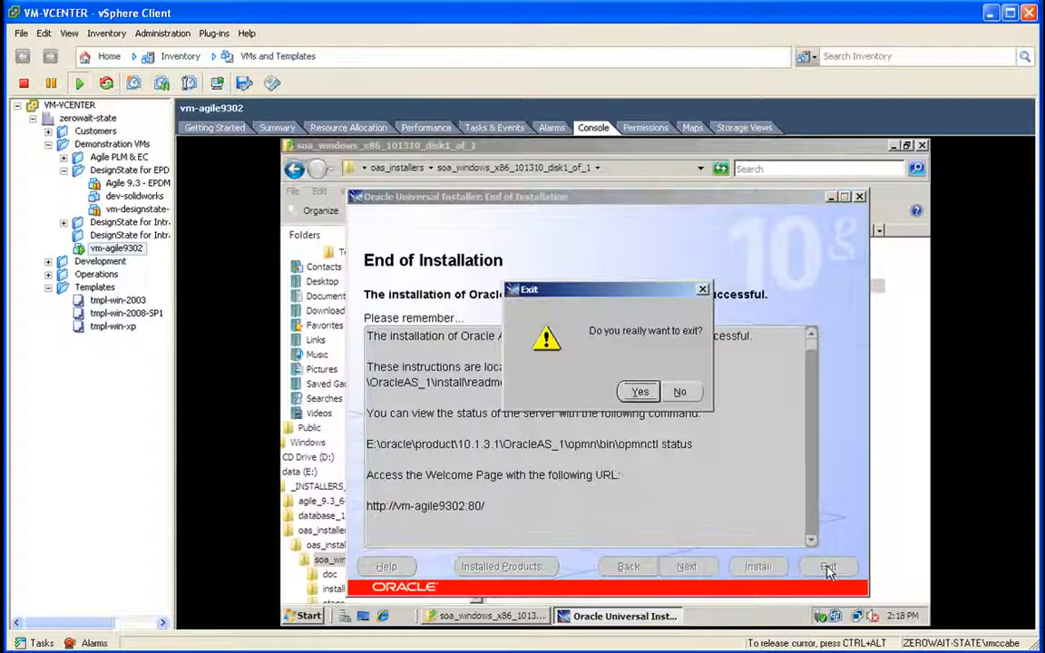
click(638, 392)
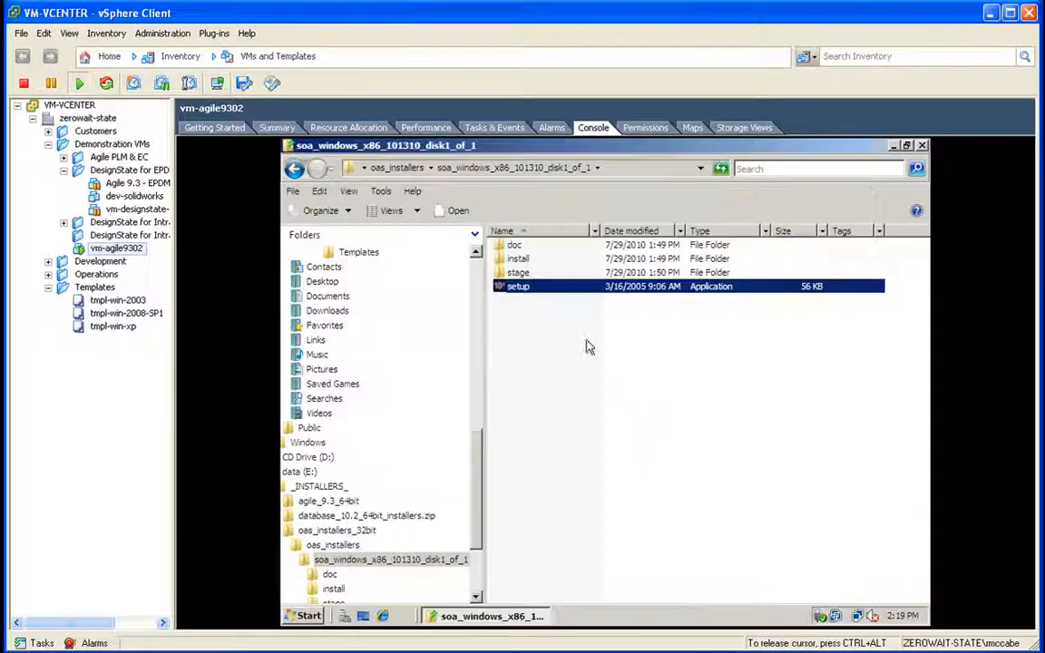
click(393, 171)
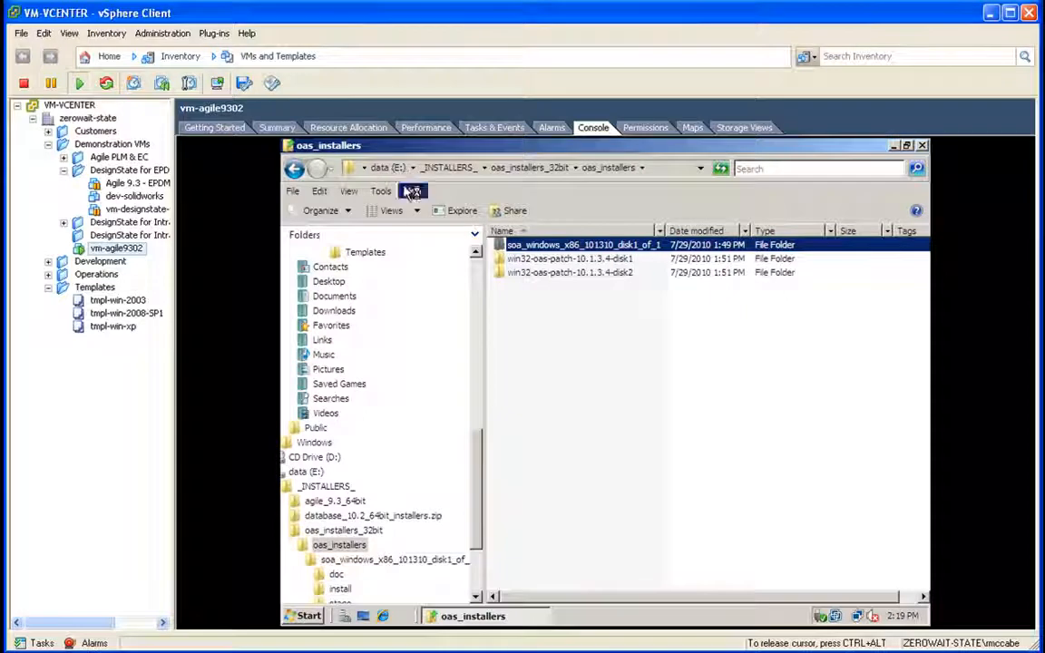
click(567, 343)
Step: Launch the 10.1.3.4 patch installer from win32-oas-patch-10.1.3.4-disk1 and target the oracleas1 home
double_click(556, 263)
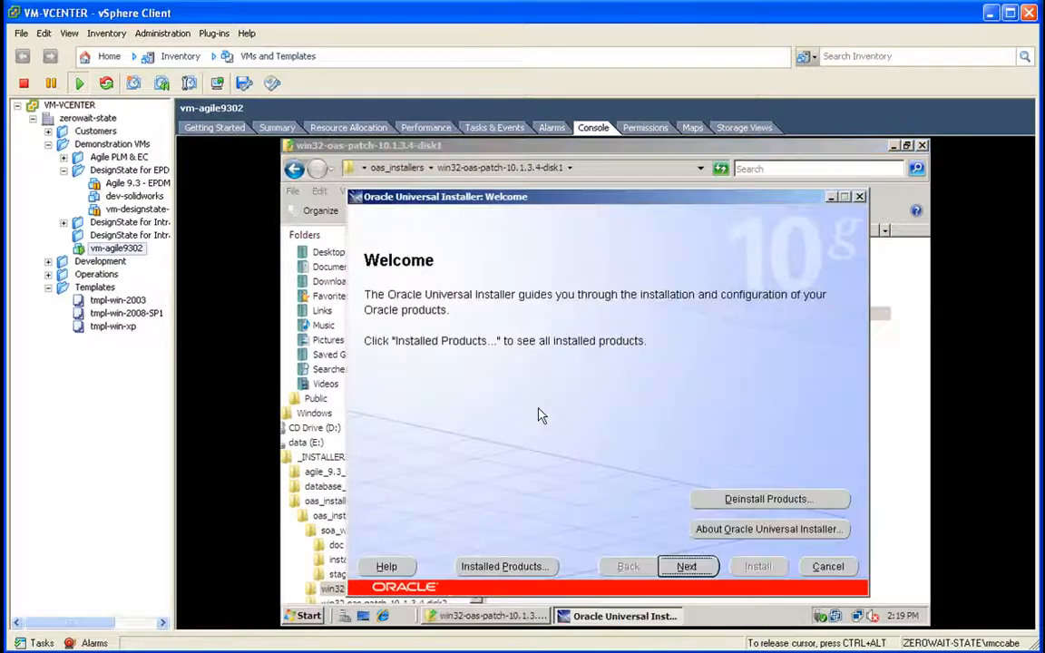
click(685, 566)
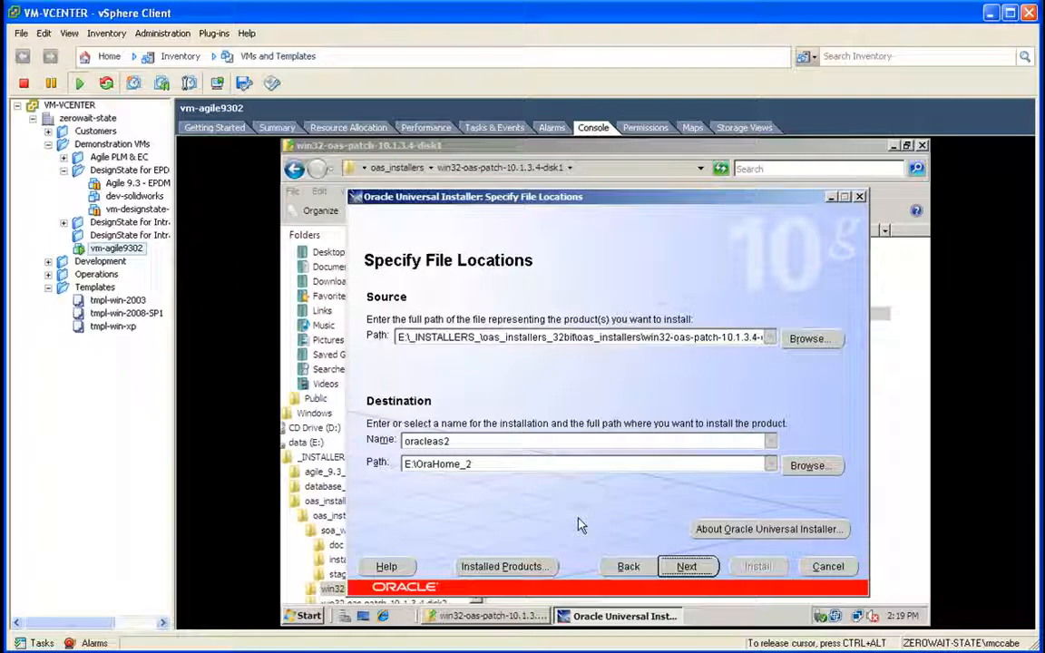
click(771, 441)
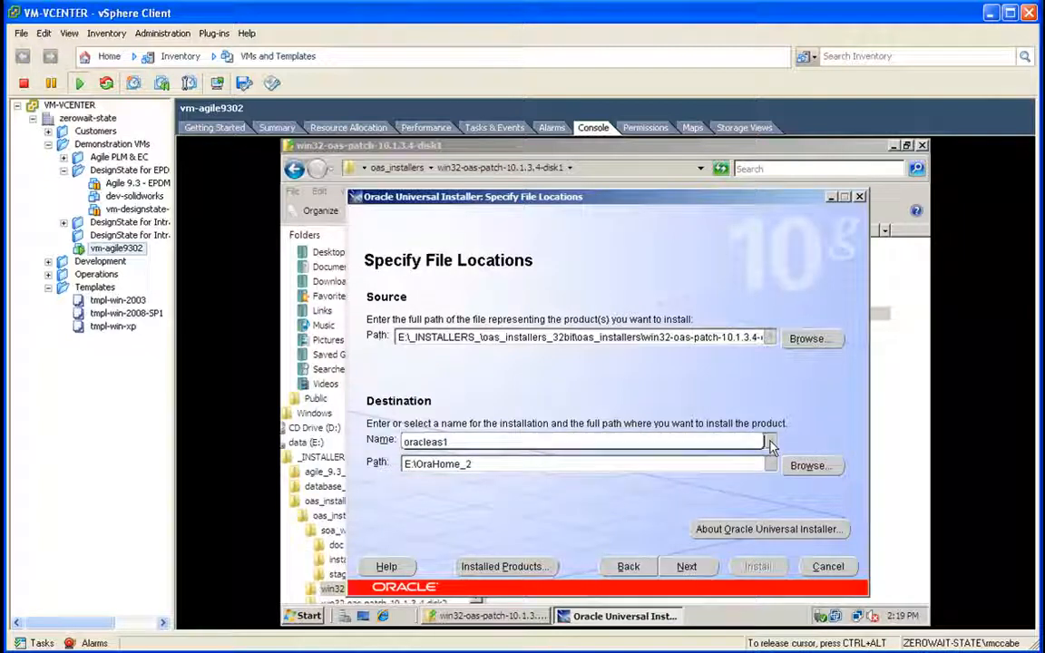
click(750, 444)
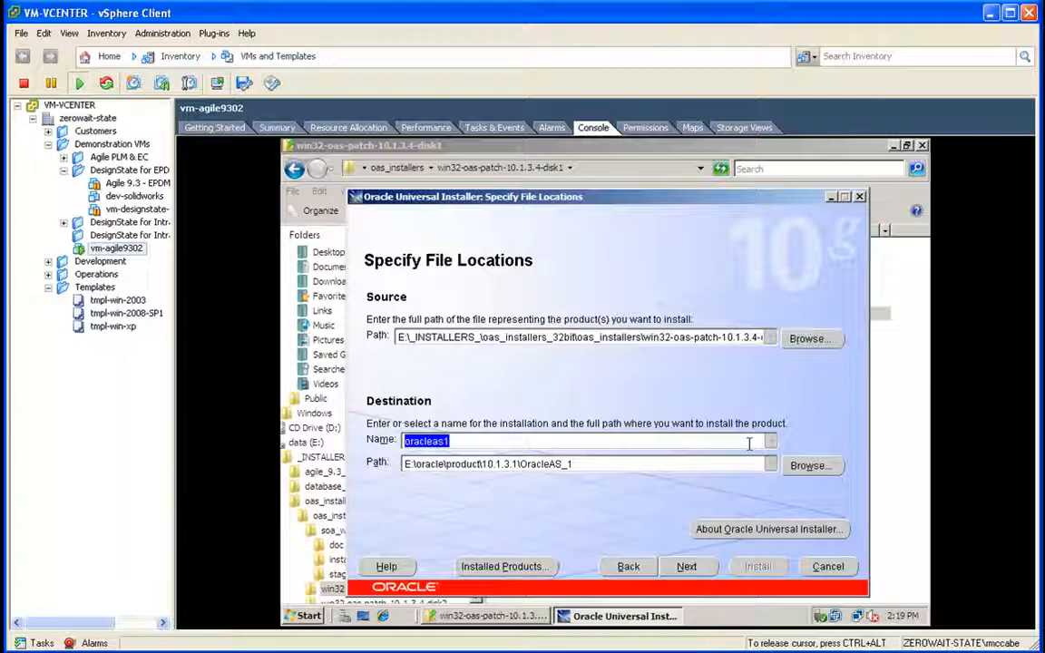
click(687, 566)
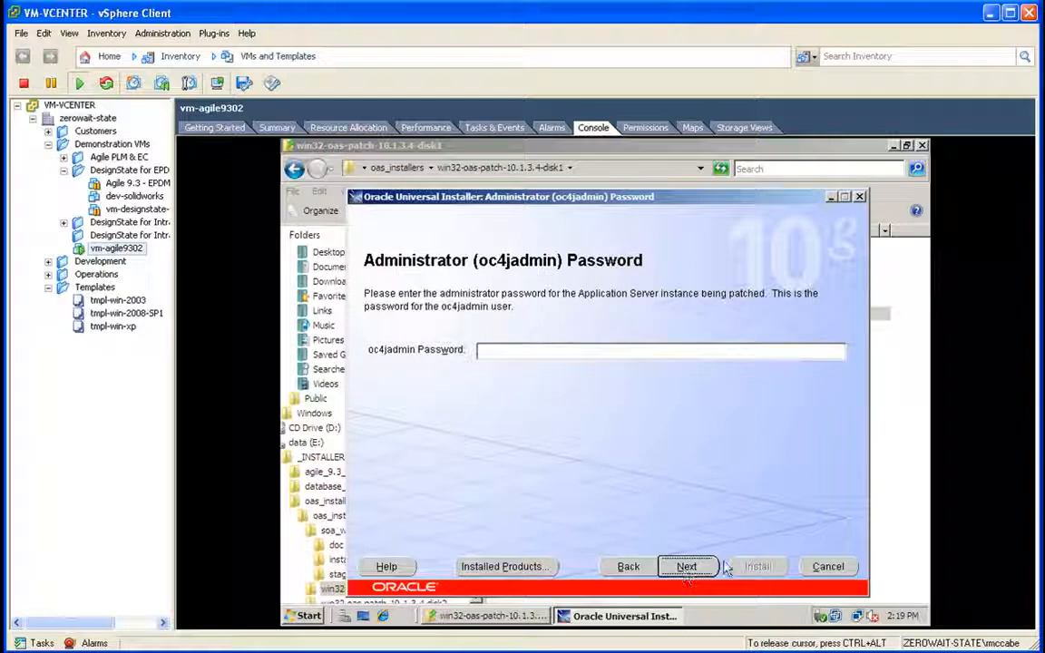
Step: Enter the oc4jadmin password and acknowledge the middle-tier shutdown warning
click(604, 354)
text(*****)
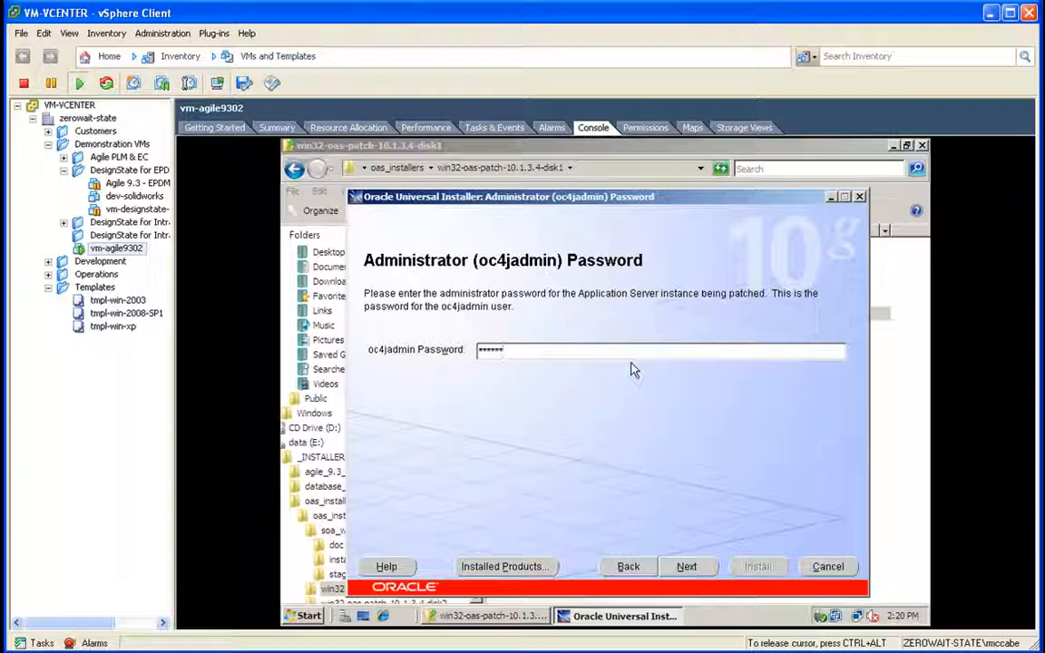
click(686, 566)
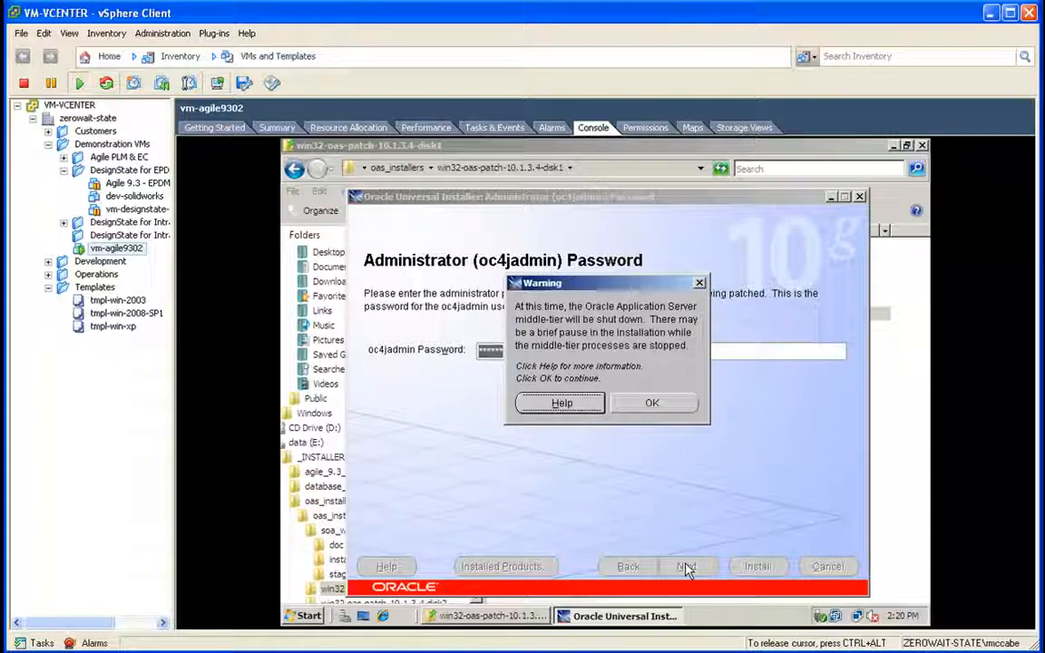
click(651, 402)
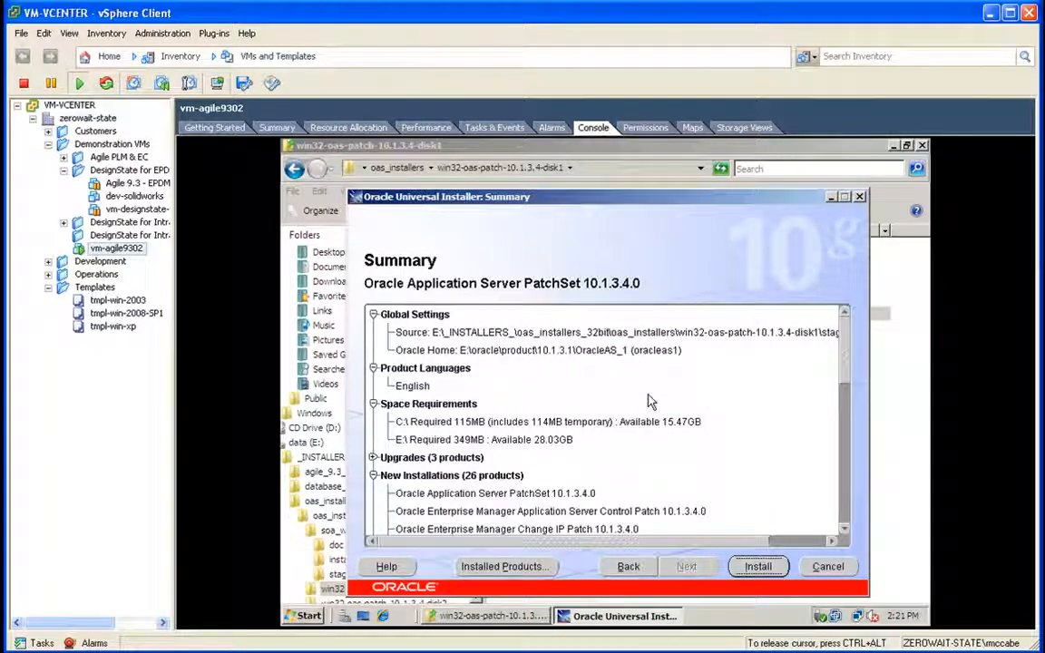
Step: Run the 10.1.3.4.0 patch install, changing the disk location path from disk1 to disk2
click(758, 567)
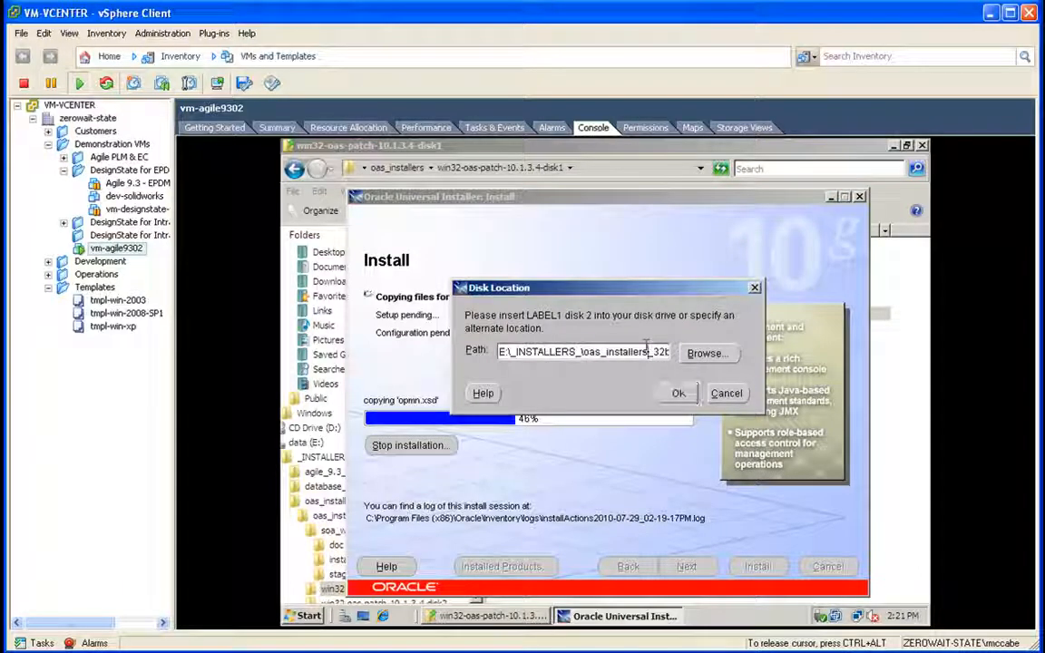
drag(645, 350, 682, 353)
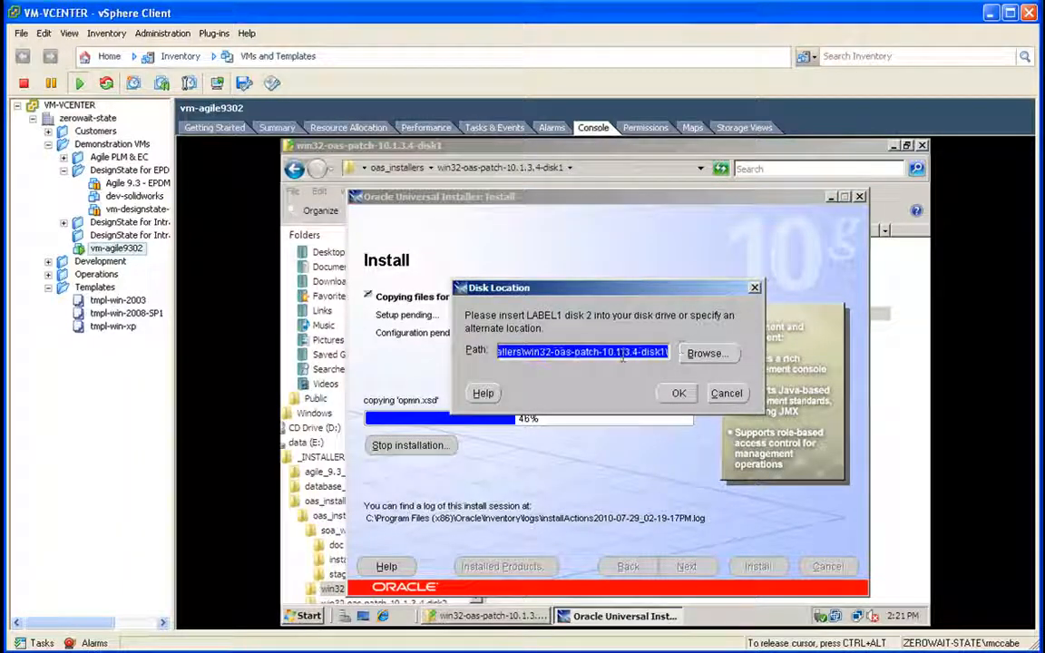
click(661, 354)
text(1)
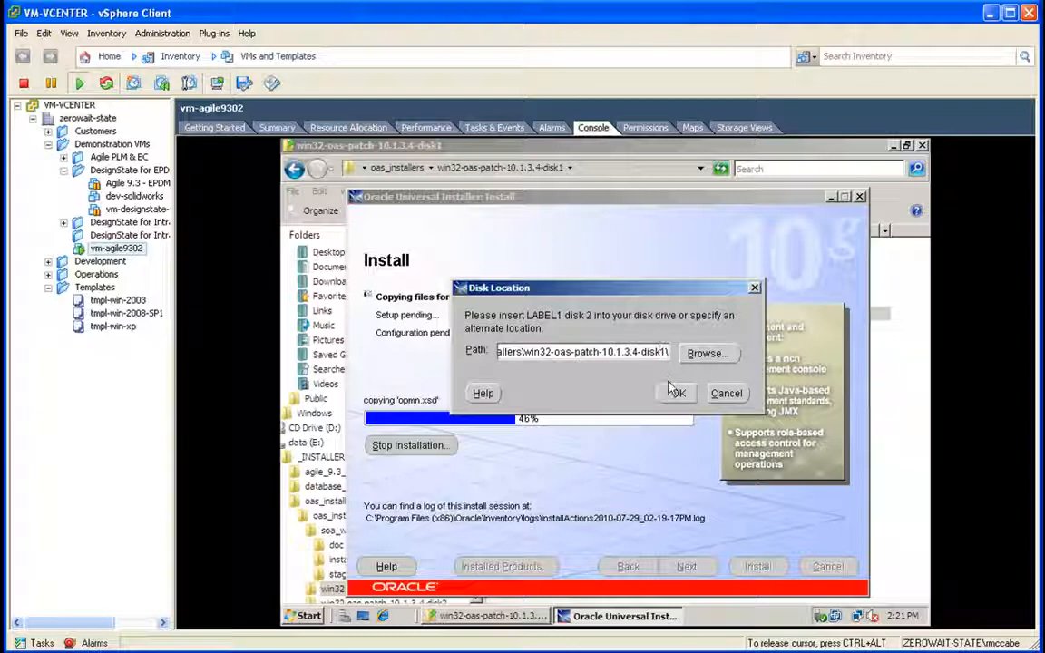
key(BackSpace)
key(BackSpace)
text(2)
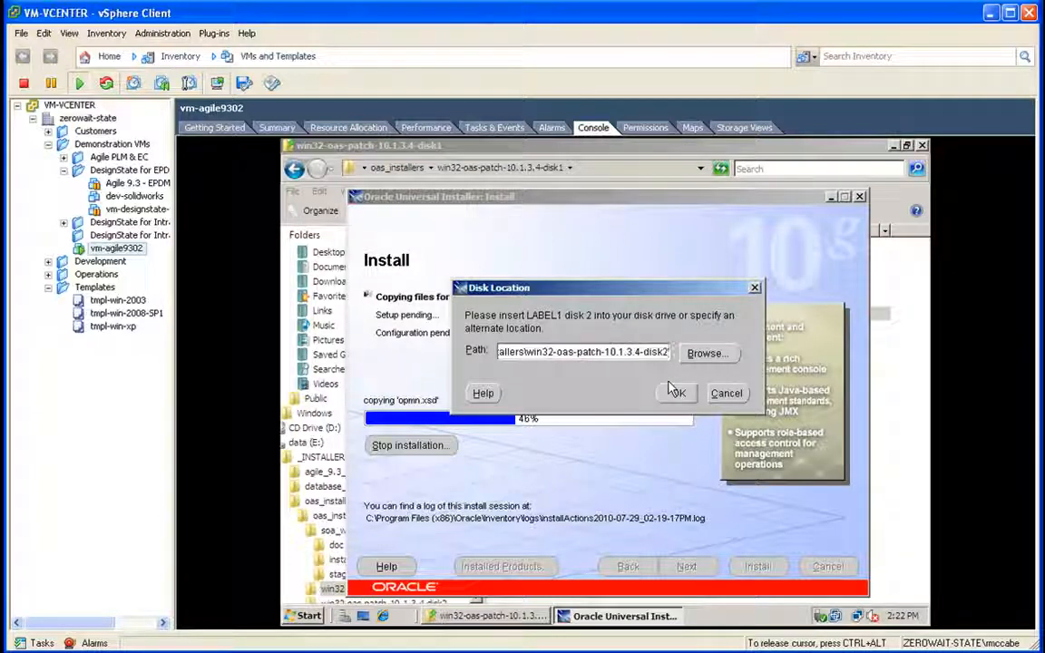
click(679, 393)
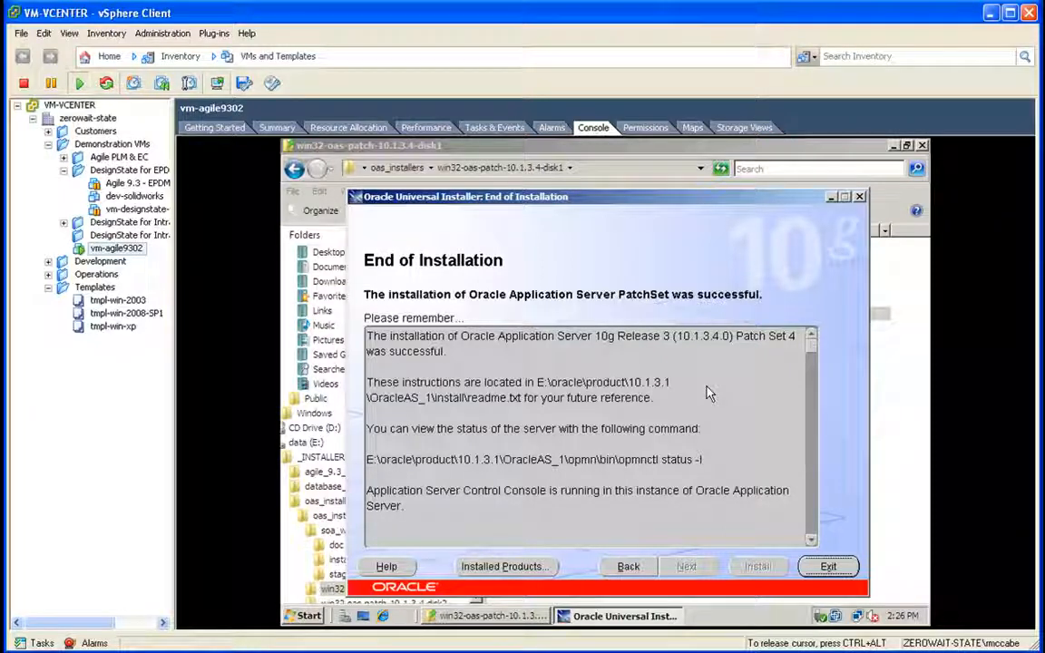
Step: Exit the finished patch installer and confirm quitting
click(827, 566)
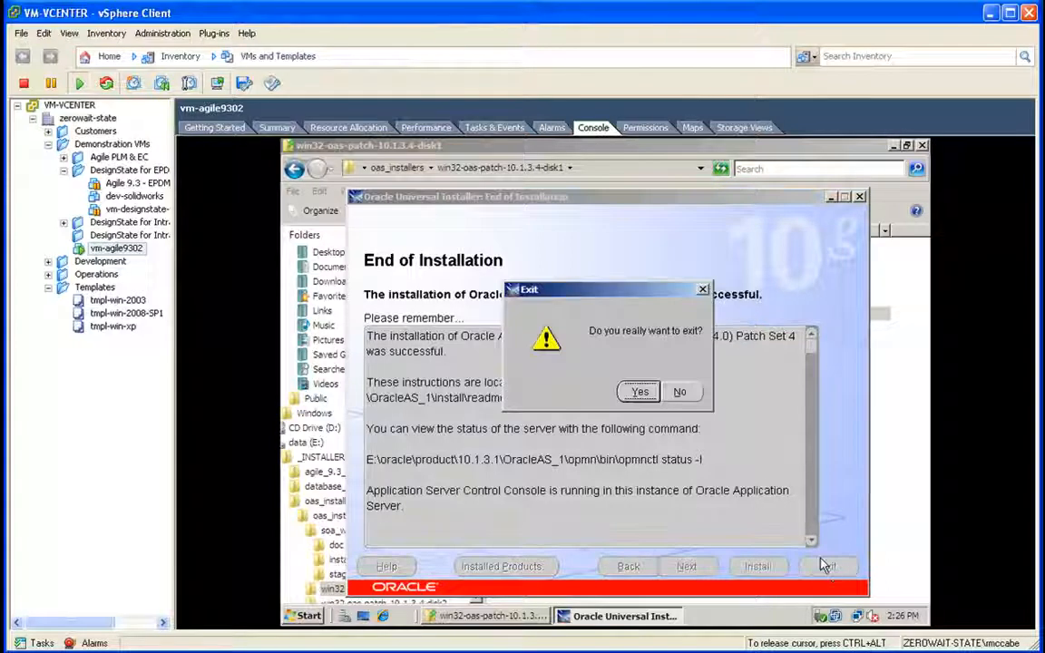
click(639, 392)
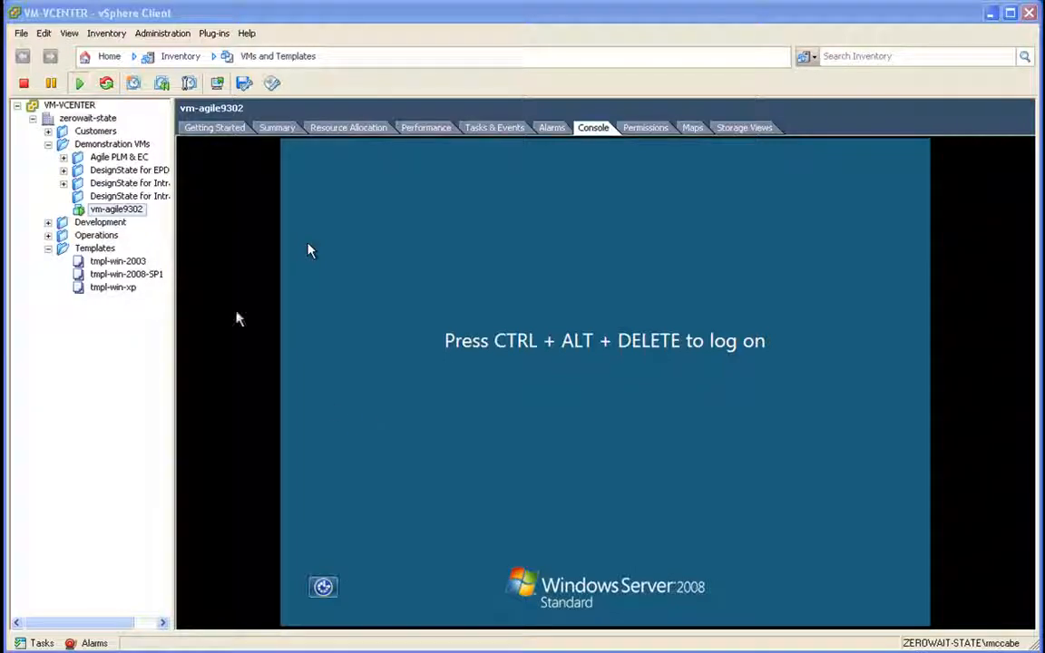
Step: Take a snapshot of vm-agile9302 named 'OAS 10.1.3.4 Installed'
click(132, 214)
right_click(131, 213)
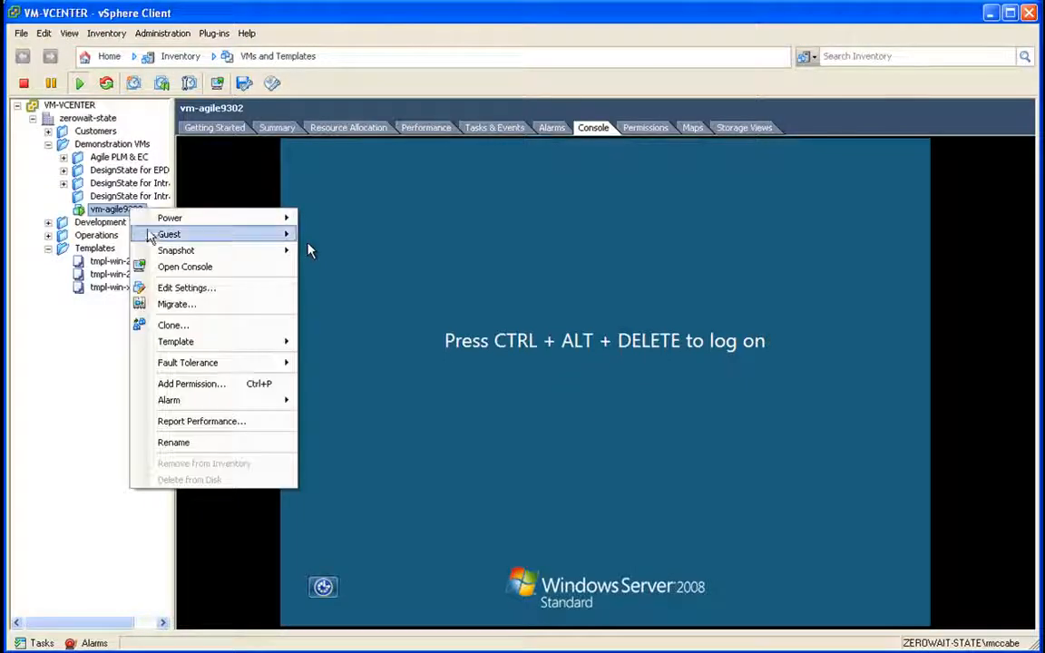
mouse_move(153, 255)
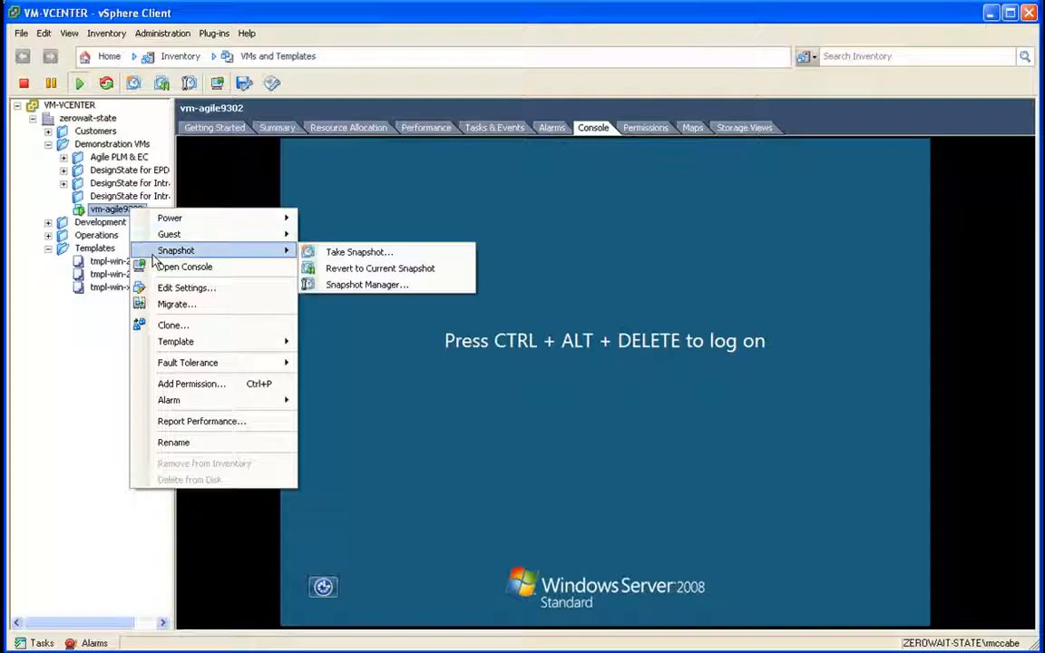
click(354, 254)
text(OAS 10.1.3.)
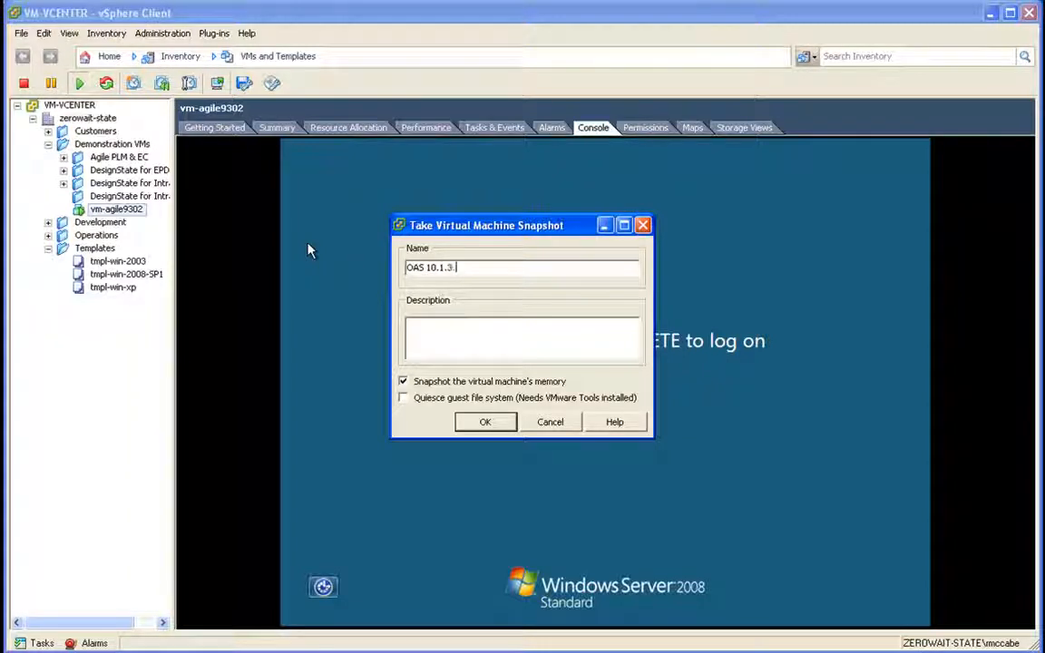
text(4 (nstalled)
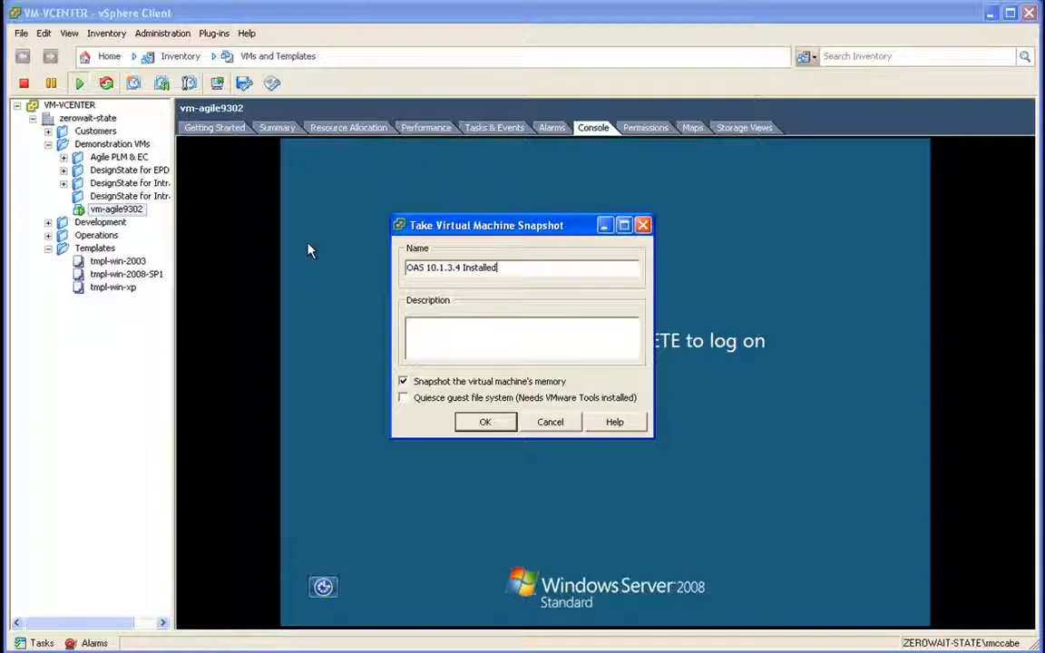
click(486, 428)
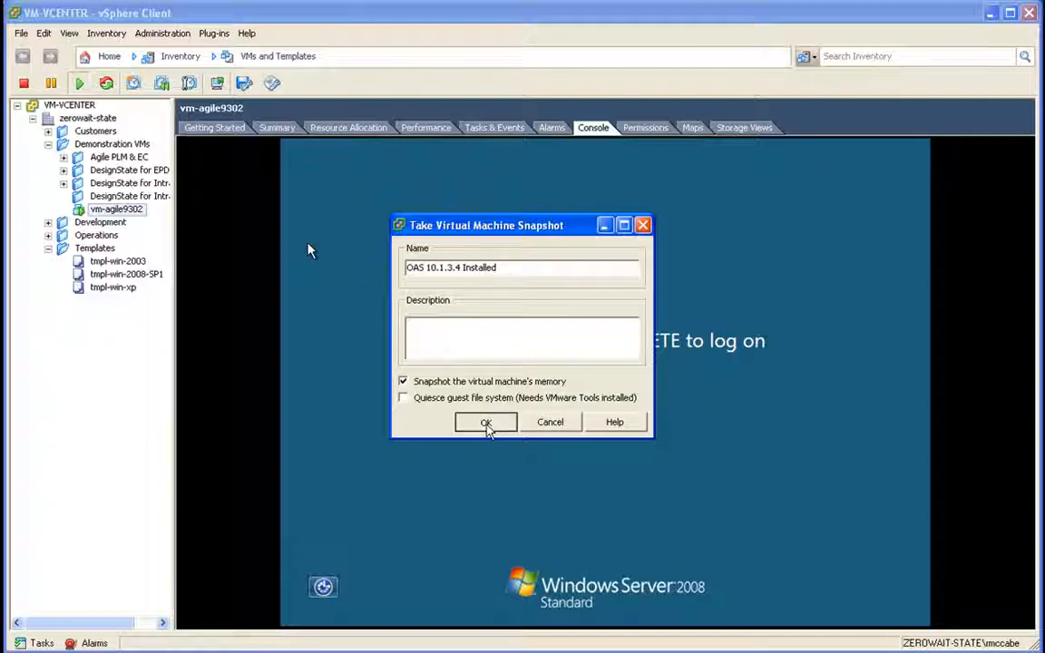